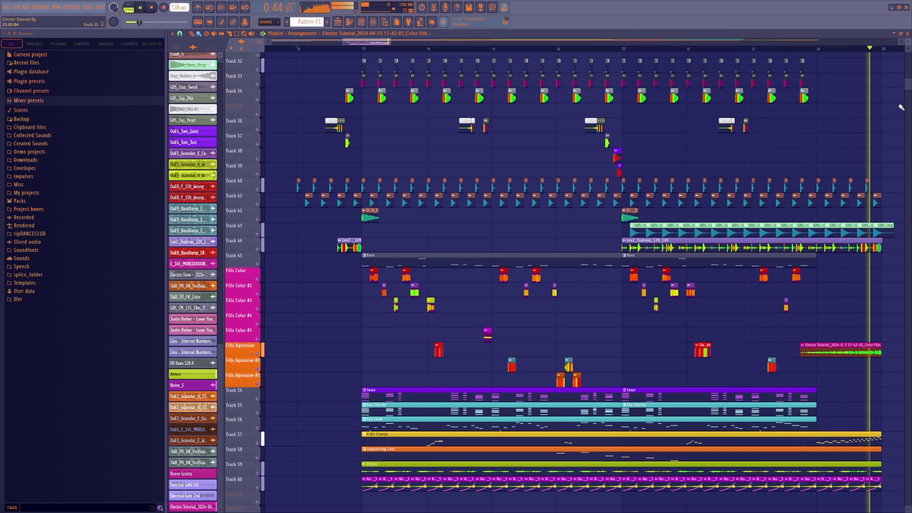
# Stop the song, open the Key Chords pattern with its Rhodes MK1 lite instrument, and play its notes in the piano roll.
pyautogui.press('space')
pyautogui.scroll(5, 862, 169)
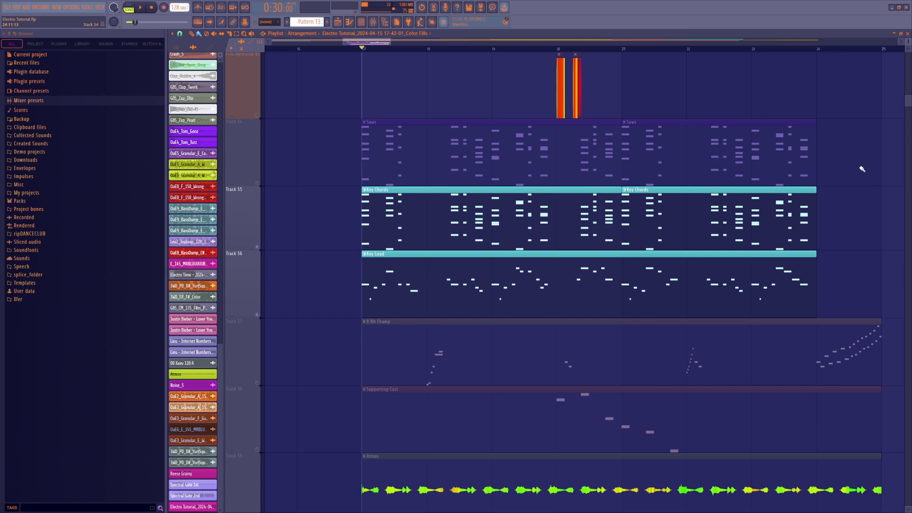
pyautogui.doubleClick(463, 197)
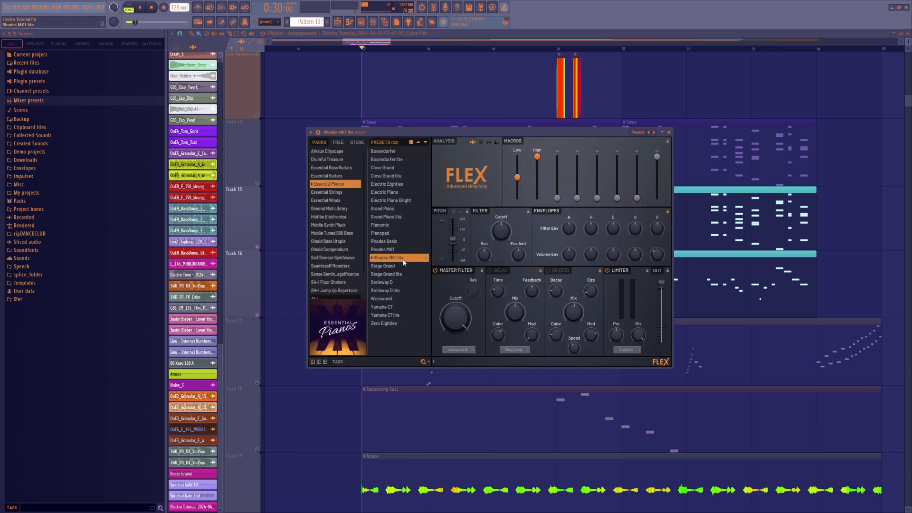
pyautogui.press('F7')
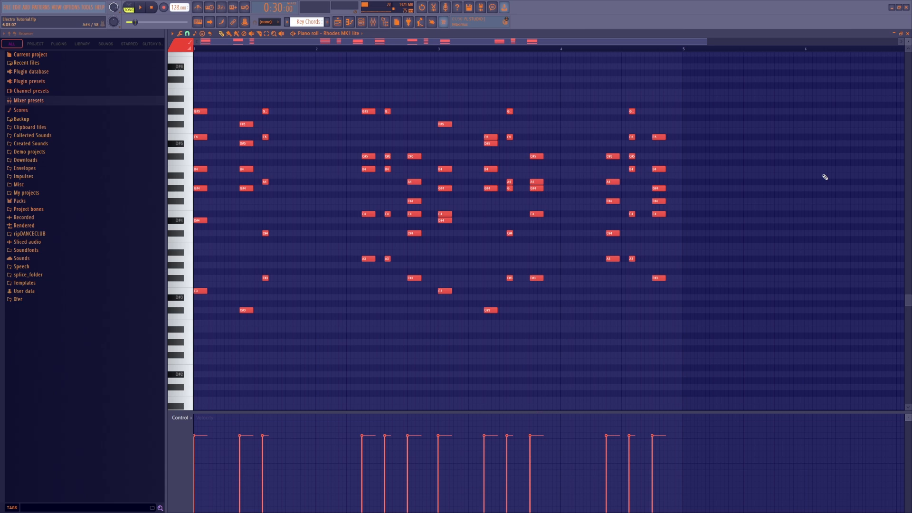
pyautogui.press('space')
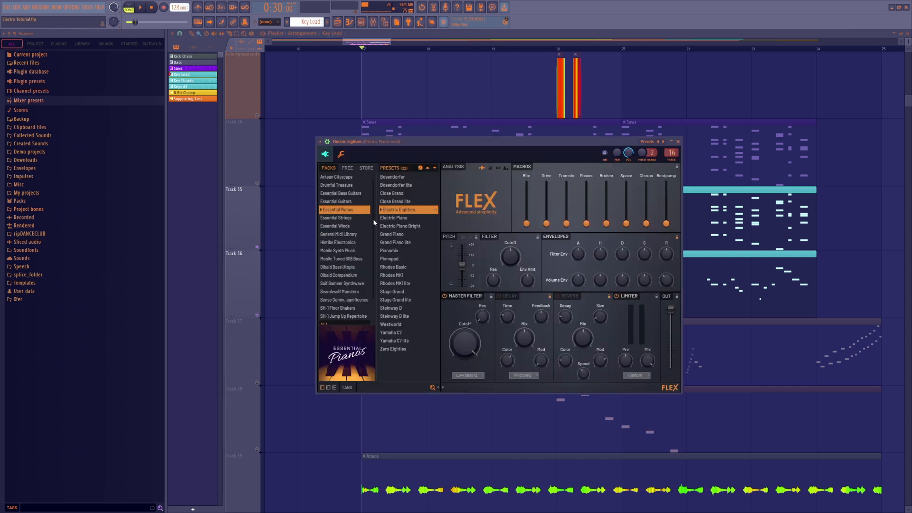
# Close the Electric Eighties instrument window, open the Key Lead pattern in the piano roll and play its melody.
pyautogui.press('Escape')
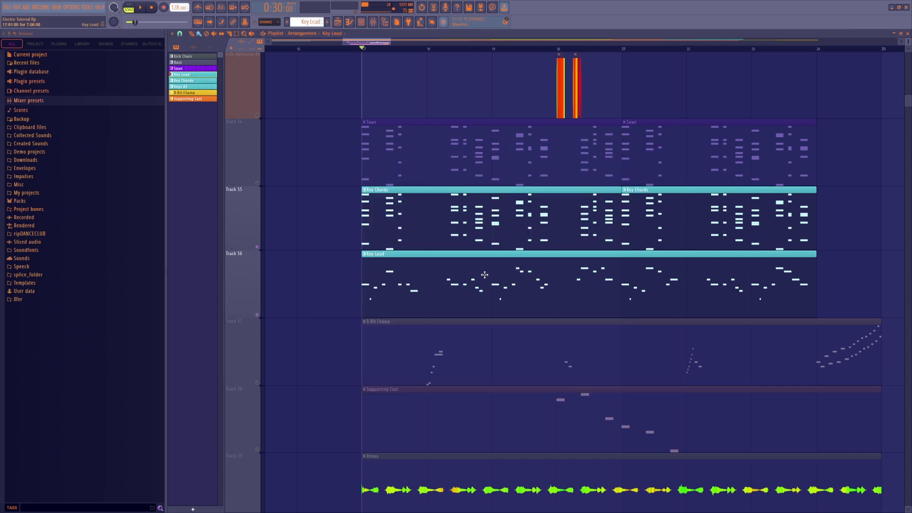
pyautogui.doubleClick(403, 275)
pyautogui.press('space')
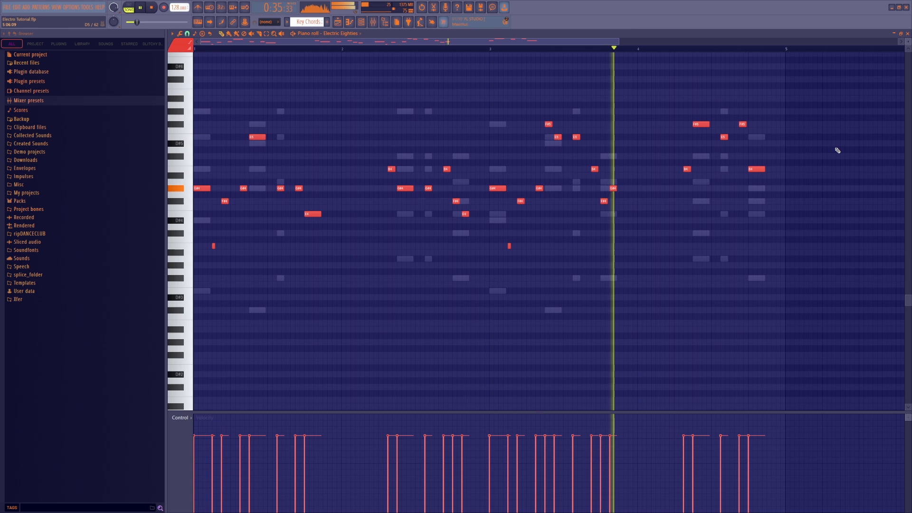
pyautogui.press('space')
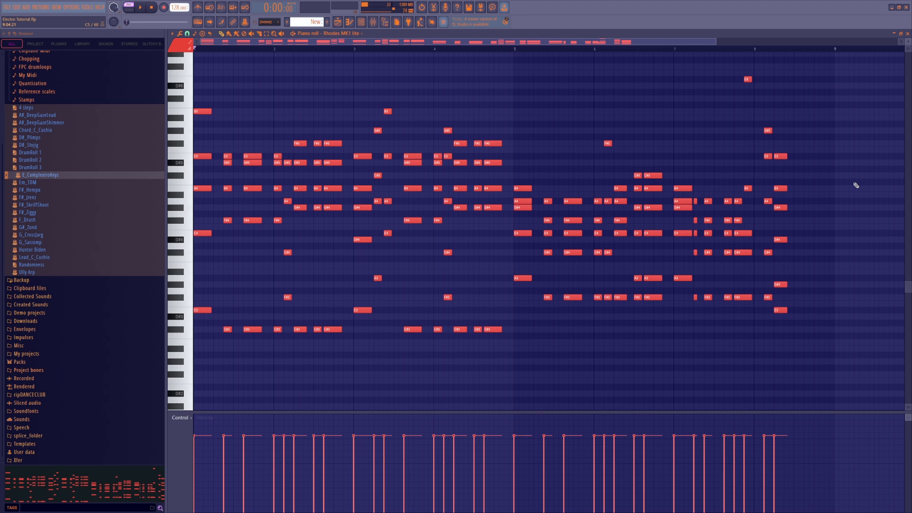
# Play the E_ComplextroKeys notes, compress all of them to half their length, and play them again.
pyautogui.press('space')
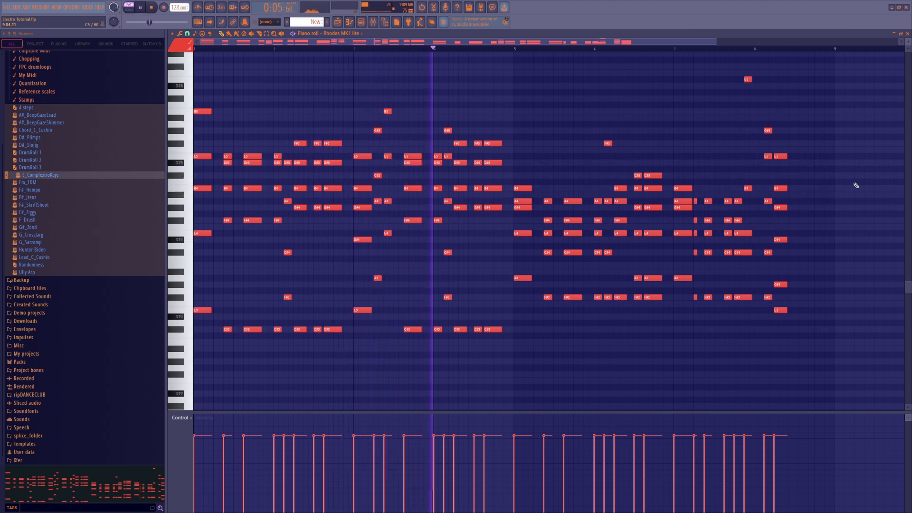
pyautogui.press('space')
pyautogui.moveTo(800, 78); pyautogui.dragTo(57, 393)
pyautogui.scroll(1, 796, 209)
pyautogui.moveTo(798, 210); pyautogui.dragTo(493, 210)
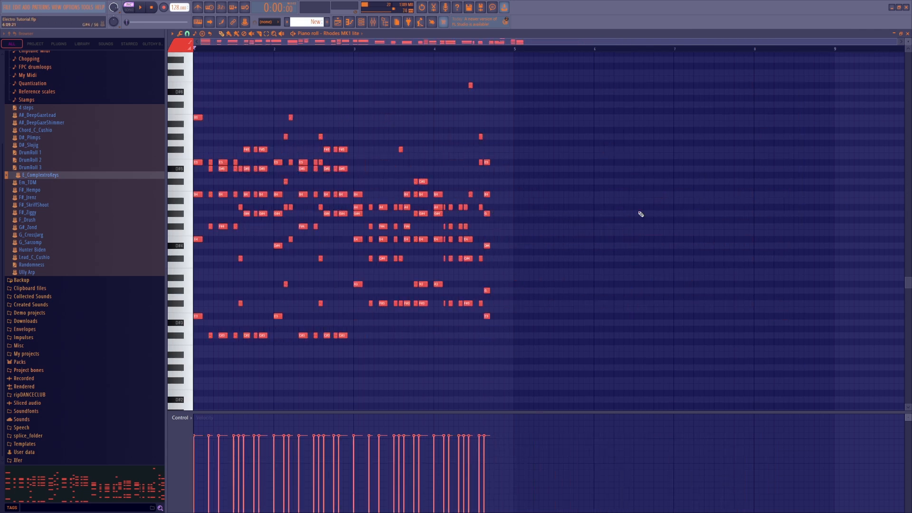
pyautogui.press('space')
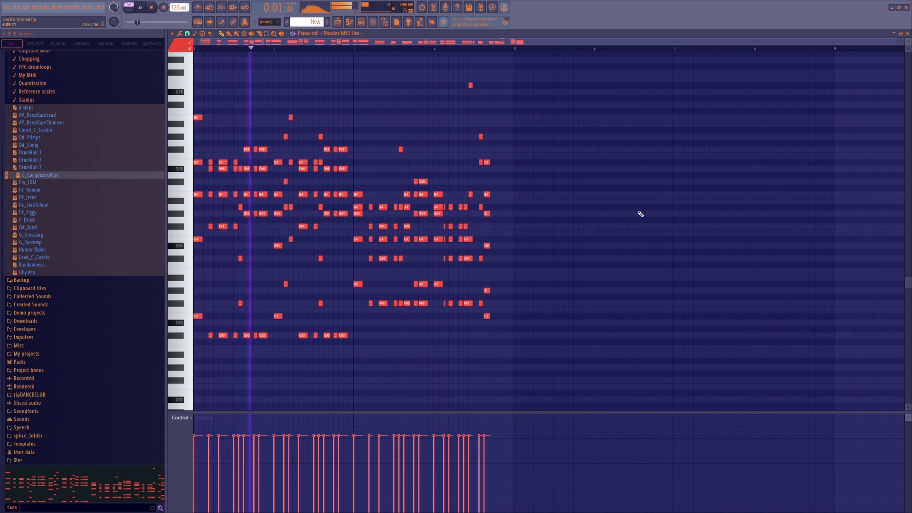
pyautogui.press('space')
# Delete the E5, F#4 and C#3 notes of the second chord in bar 1.
pyautogui.rightClick(210, 162)
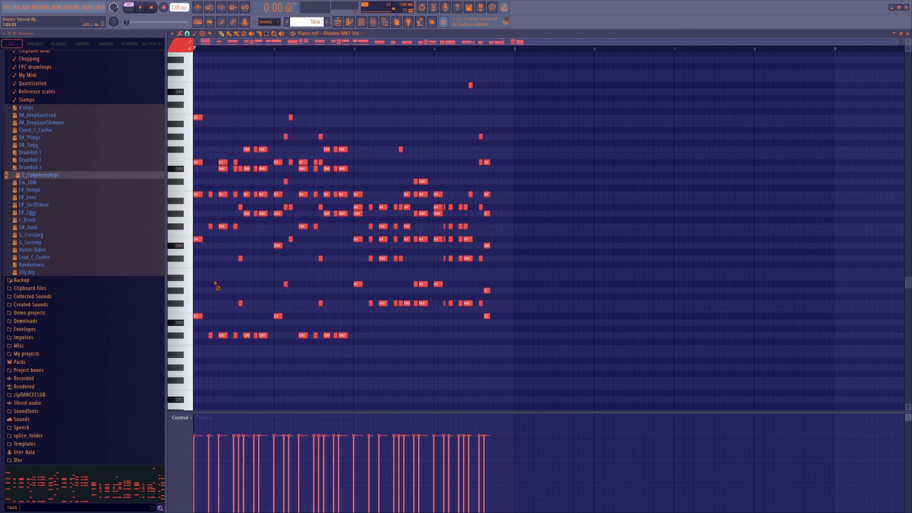
pyautogui.rightClick(211, 226)
pyautogui.rightClick(210, 335)
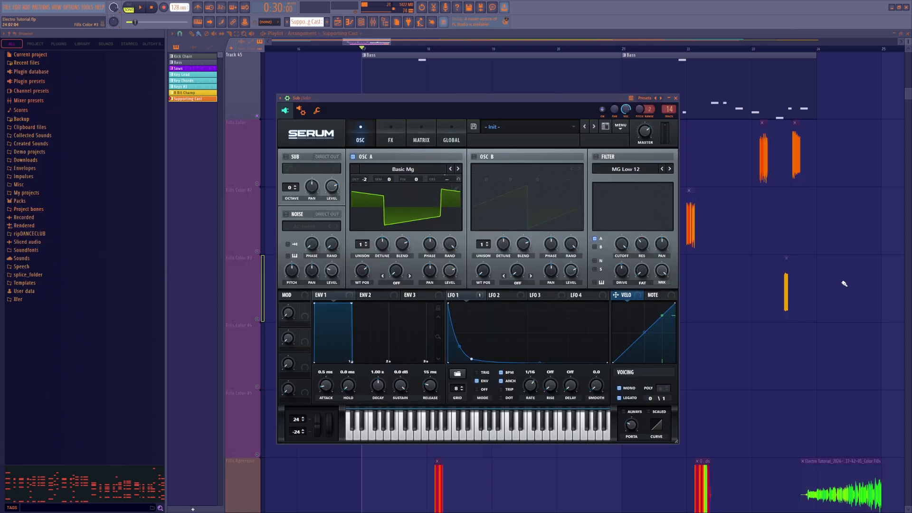
# Try a different dry/wet amount in MWaveFolder while auditioning the bass, and undo the change.
pyautogui.press('space')
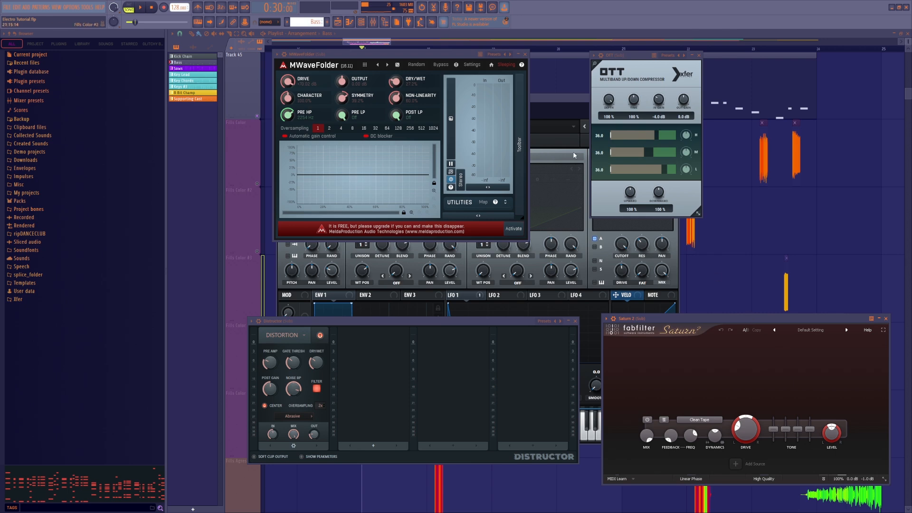
pyautogui.hotkey('ctrl', 'z')
pyautogui.moveTo(396, 81); pyautogui.dragTo(397, 77)
pyautogui.hotkey('ctrl', 'z')
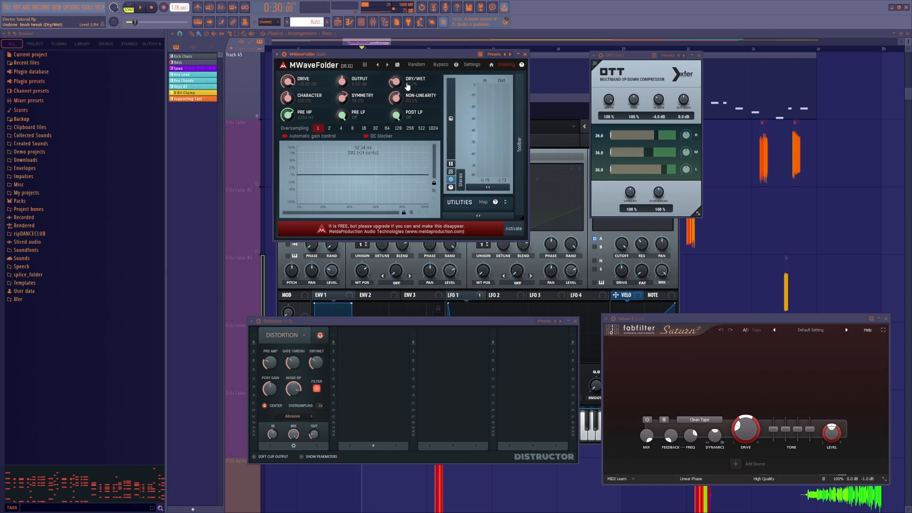
pyautogui.press('space')
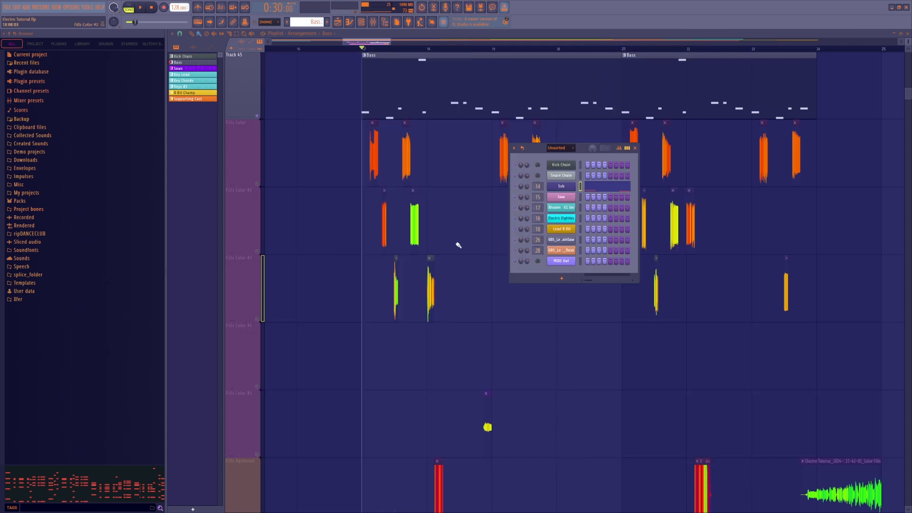
# Change the playlist snap, loop the first half of bar 17 and play it.
pyautogui.click(179, 33)
pyautogui.click(188, 128)
pyautogui.moveTo(365, 49); pyautogui.dragTo(393, 49)
pyautogui.press('space')
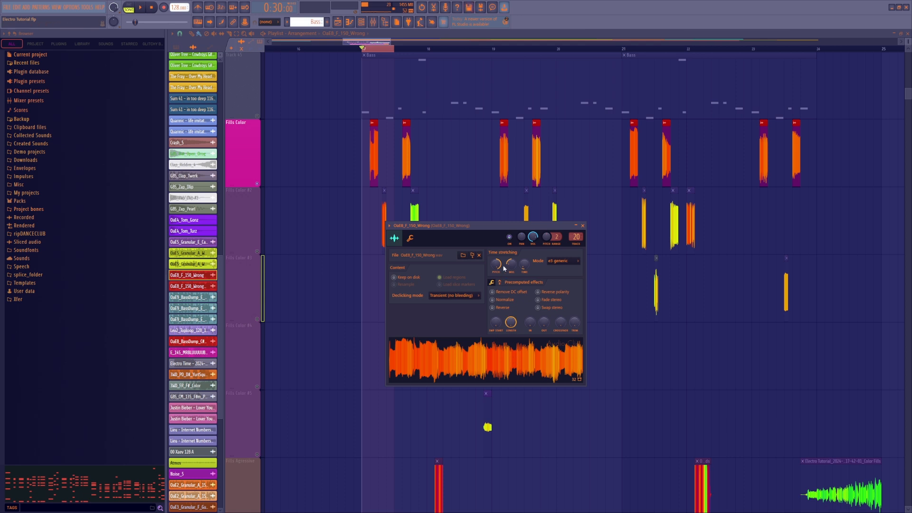
# Preview the OaE8_F_150_Wrong sample, move the OaE5_Granular_A_WetTambor settings window aside, and stop the audio.
pyautogui.click(489, 365)
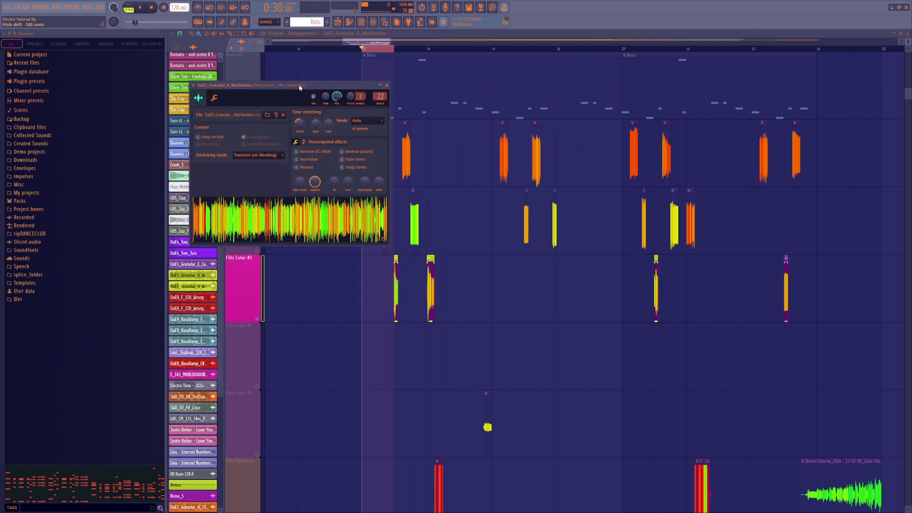
pyautogui.moveTo(301, 86); pyautogui.dragTo(429, 102)
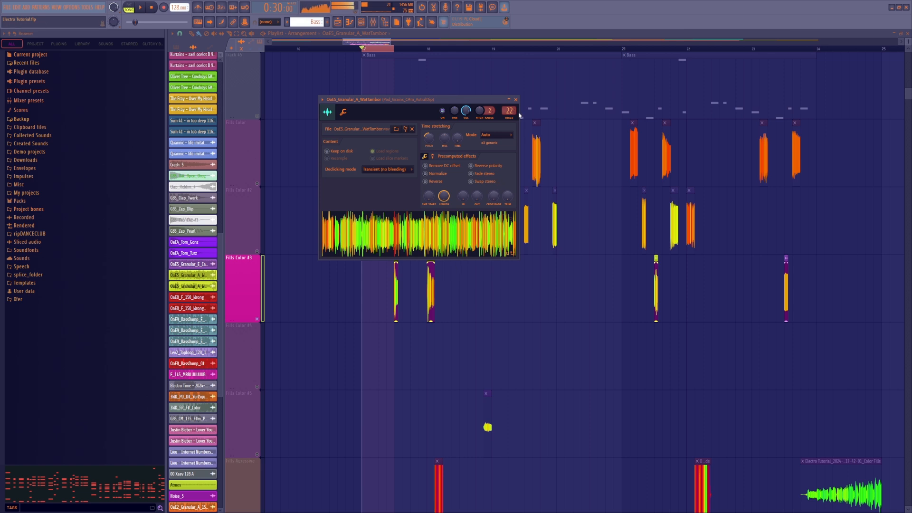
pyautogui.click(153, 8)
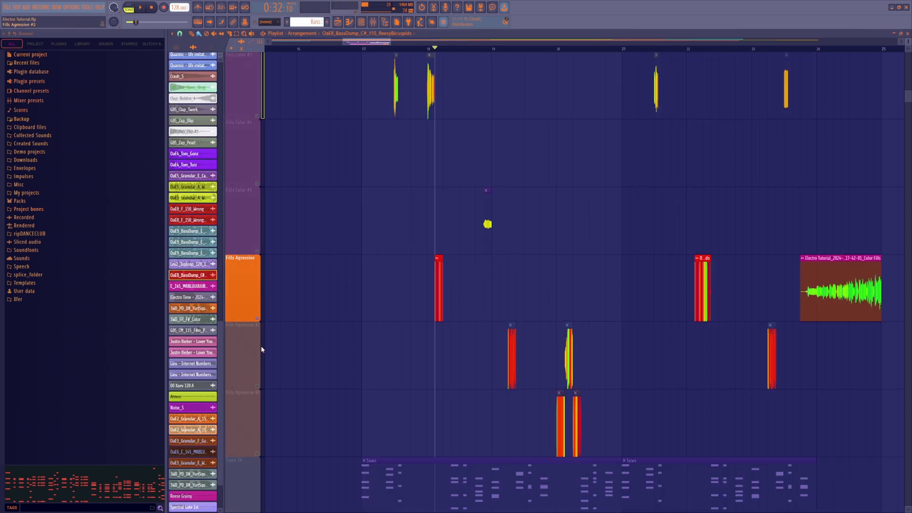
# Unmute the Fills Agressive #2 and #3 tracks and preview the bass dump sample of the first Fills Agressive clip.
pyautogui.click(258, 384)
pyautogui.click(257, 452)
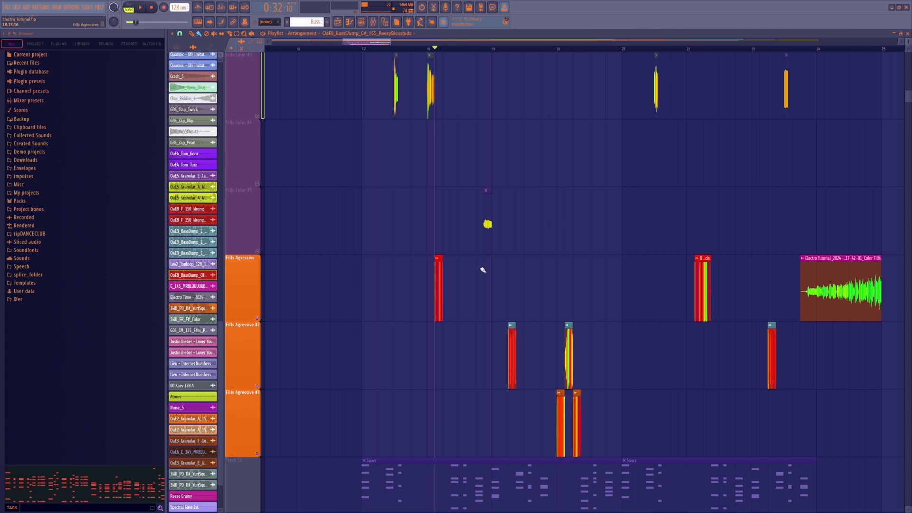
pyautogui.doubleClick(439, 260)
pyautogui.click(325, 259)
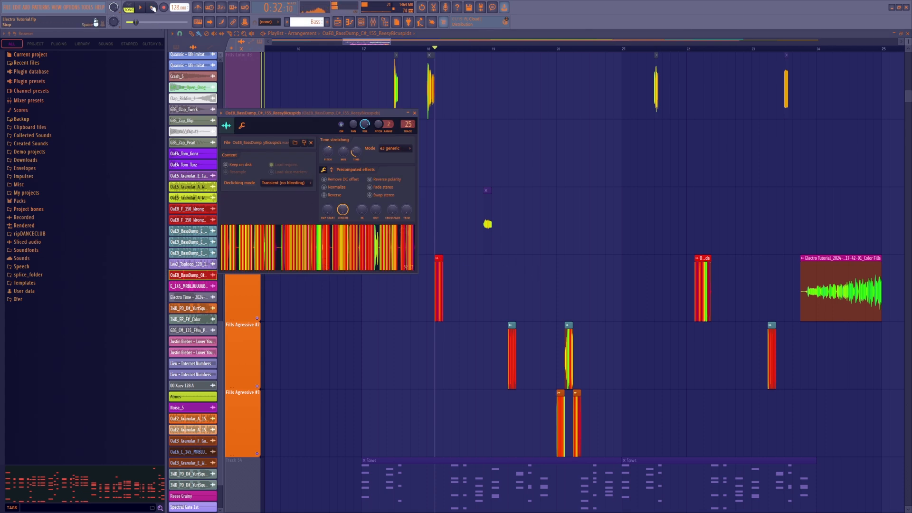
pyautogui.click(153, 8)
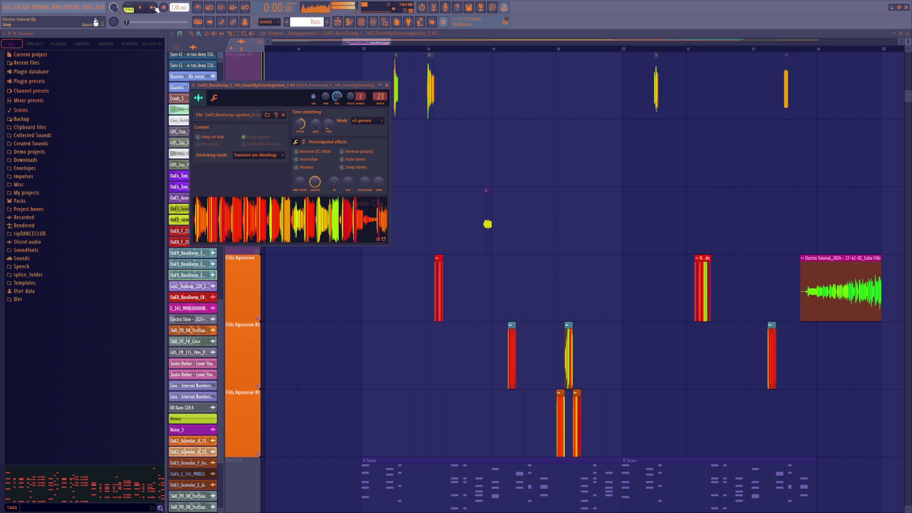
# Close the open sample settings and preview the 3WD_PO_D# squelch sample used on Fills Agressive #3.
pyautogui.click(386, 85)
pyautogui.doubleClick(577, 393)
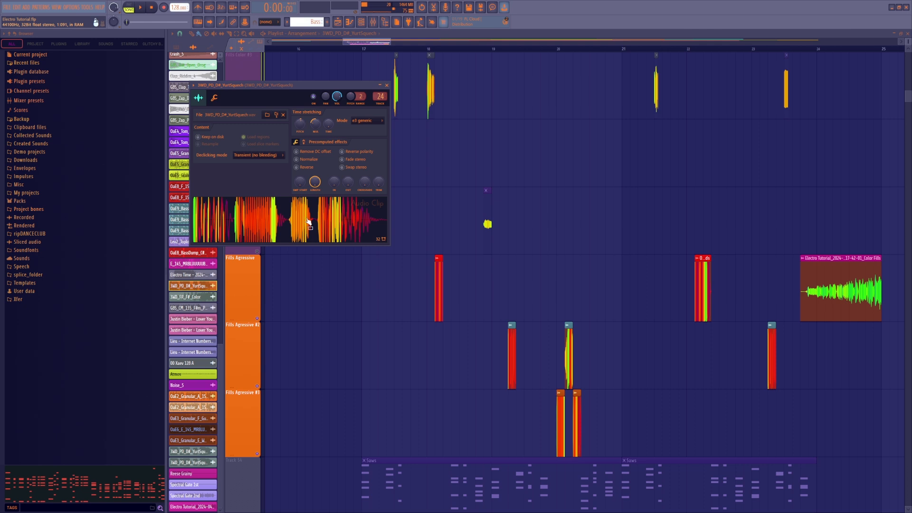
pyautogui.click(309, 222)
pyautogui.click(387, 86)
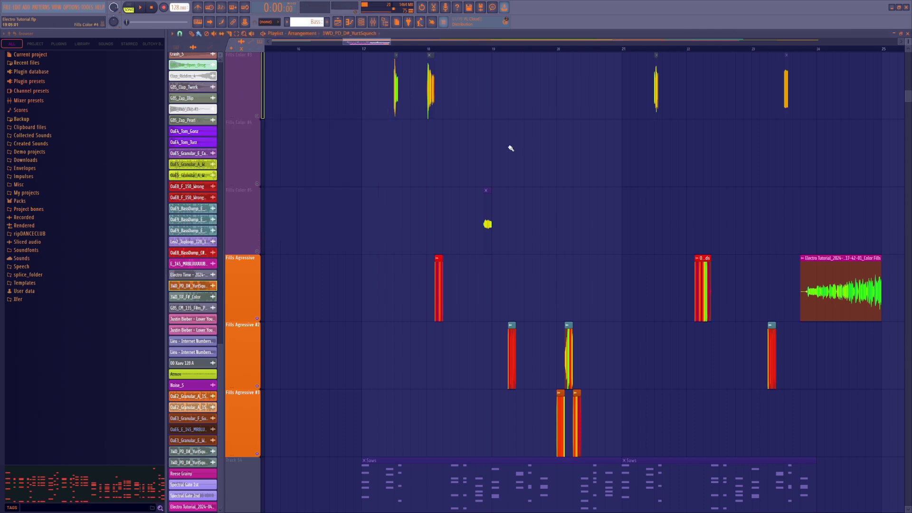
# Unmute the Fills Color tracks up to Fills Color #5.
pyautogui.scroll(2, 554, 242)
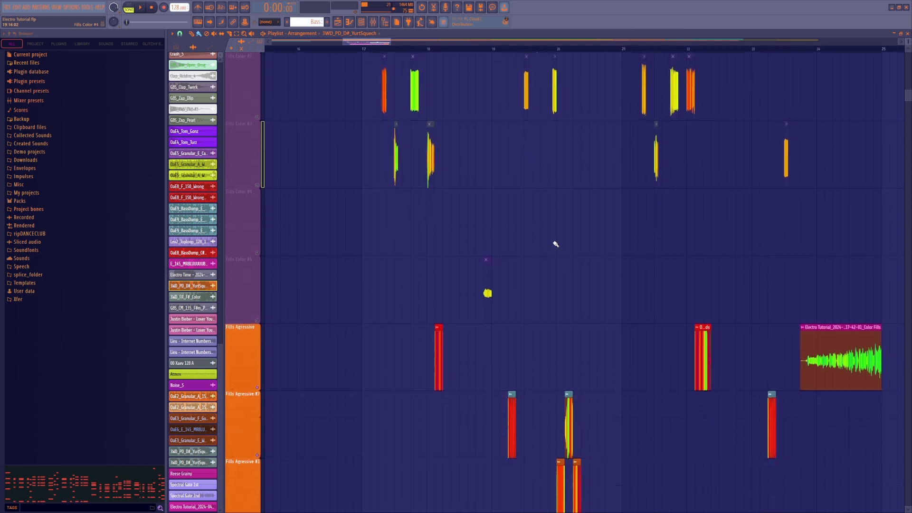
pyautogui.click(257, 319)
pyautogui.click(257, 252)
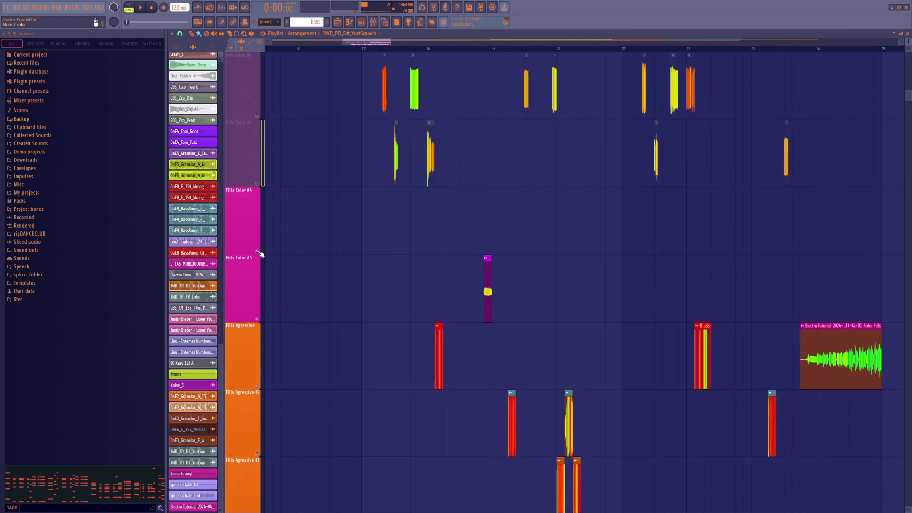
pyautogui.scroll(3, 248, 295)
pyautogui.click(257, 319)
pyautogui.click(257, 252)
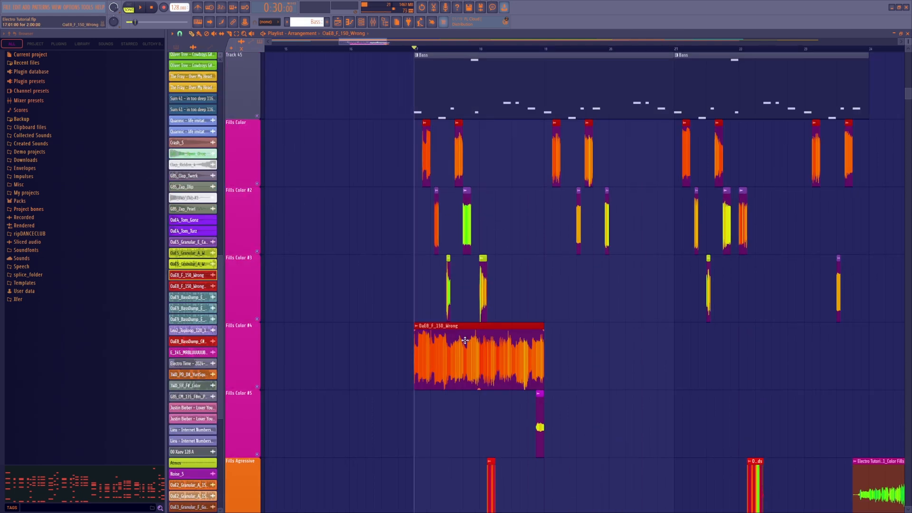
# Slice the long OaE8_F_150_Wrong clip on Fills Color #4 and delete the pieces before its remaining long section.
pyautogui.click(228, 33)
pyautogui.click(442, 344)
pyautogui.rightClick(450, 340)
pyautogui.click(192, 34)
pyautogui.rightClick(427, 354)
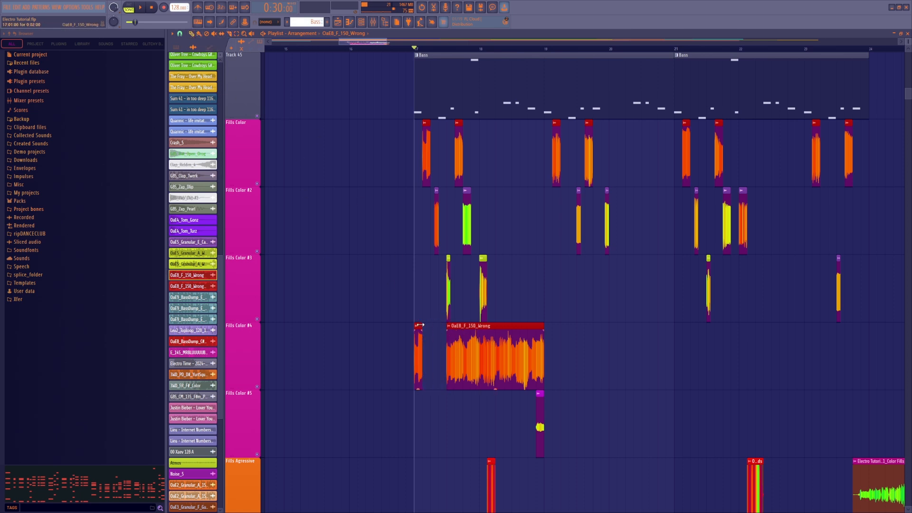
pyautogui.scroll(5, 440, 51)
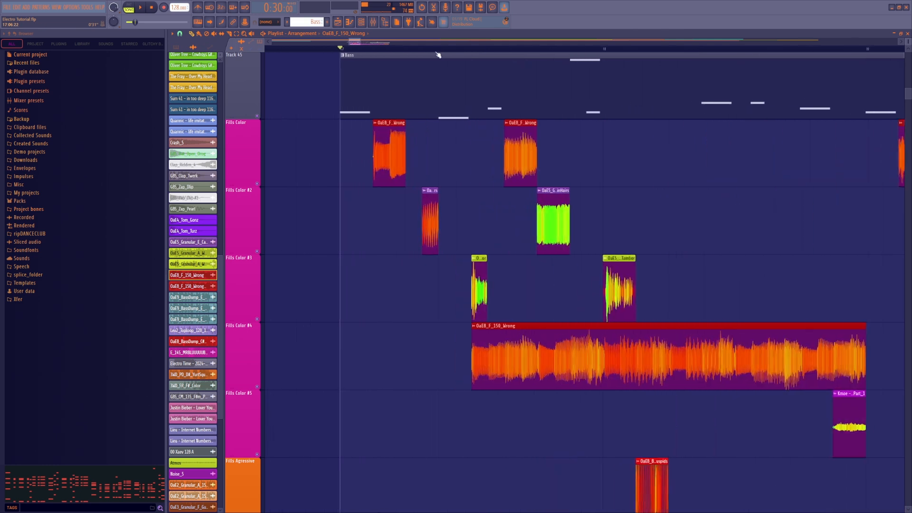
# Try a slice on Fills Color #2, remove it, and delete the remaining long OaE8_F_150_Wrong clip from Fills Color #4.
pyautogui.click(389, 193)
pyautogui.rightClick(389, 194)
pyautogui.rightClick(539, 346)
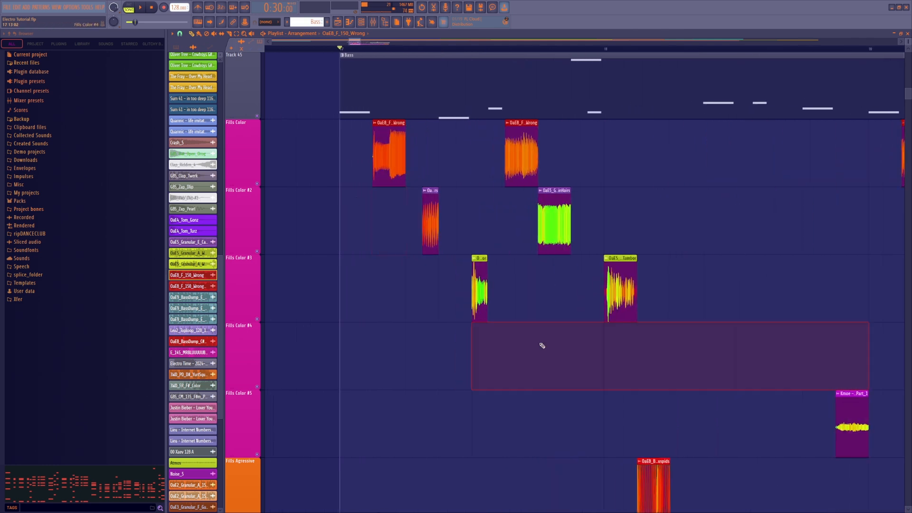
# Place an extra OaE8_F_150_Wrong slice on Fills Color at the end of bar 17, slip its audio, and delete it.
pyautogui.click(580, 143)
pyautogui.click(222, 34)
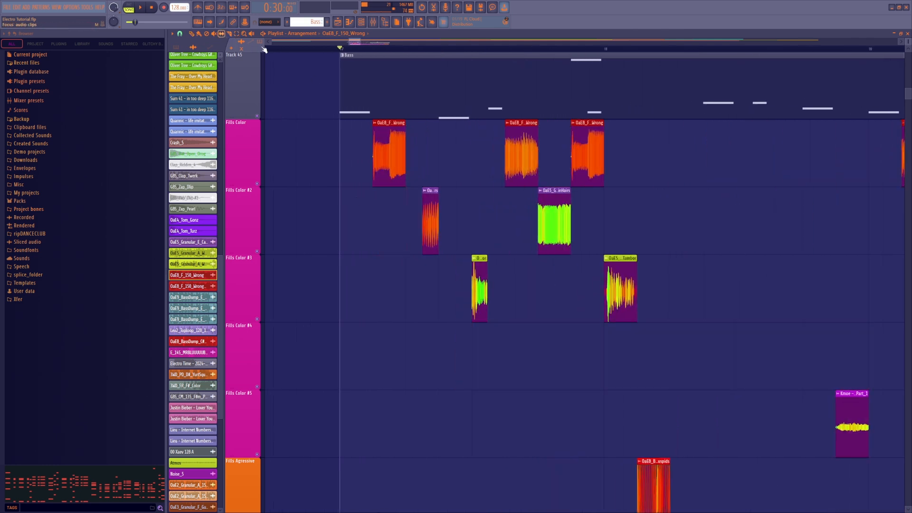
pyautogui.moveTo(577, 152); pyautogui.dragTo(528, 152)
pyautogui.rightClick(593, 145)
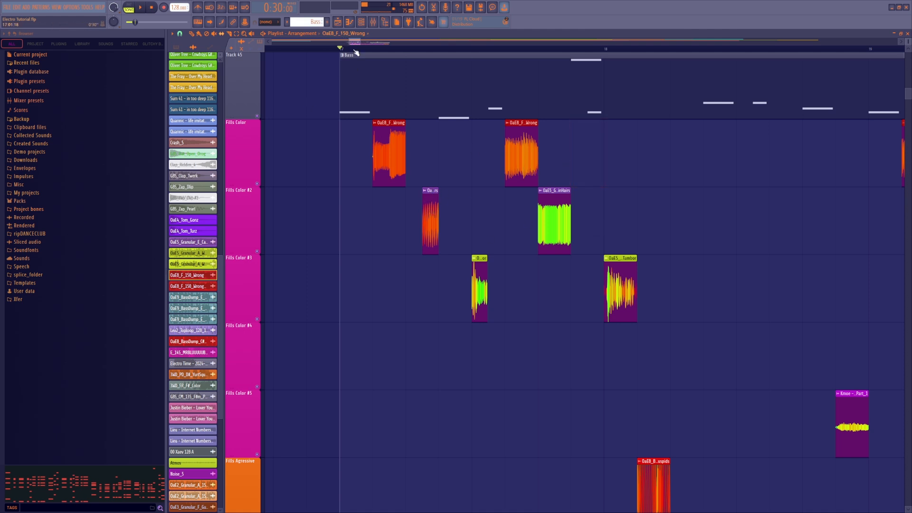
# Change the playlist snap, set the loop range to the first two beats of bar 17, and play it.
pyautogui.click(179, 34)
pyautogui.click(190, 114)
pyautogui.click(410, 49)
pyautogui.click(344, 55)
pyautogui.moveTo(342, 49); pyautogui.dragTo(604, 50)
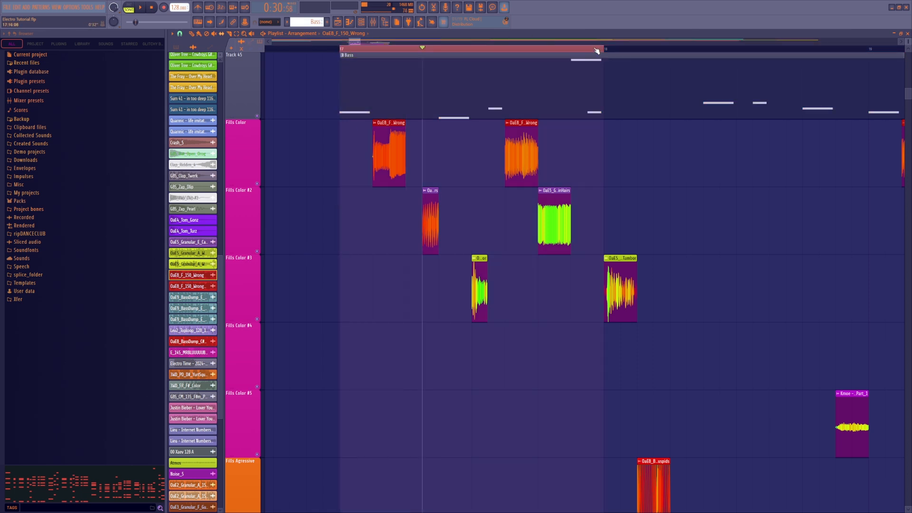
pyautogui.moveTo(596, 52); pyautogui.dragTo(469, 53)
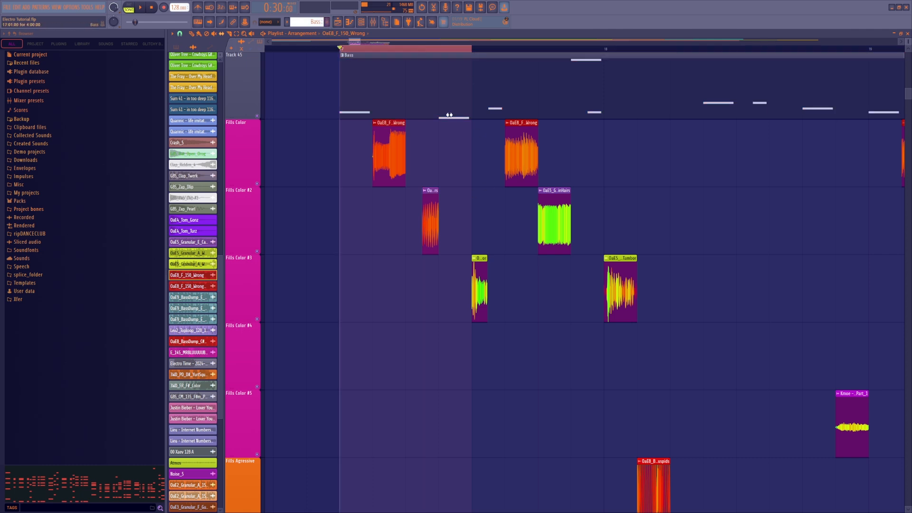
pyautogui.press('space')
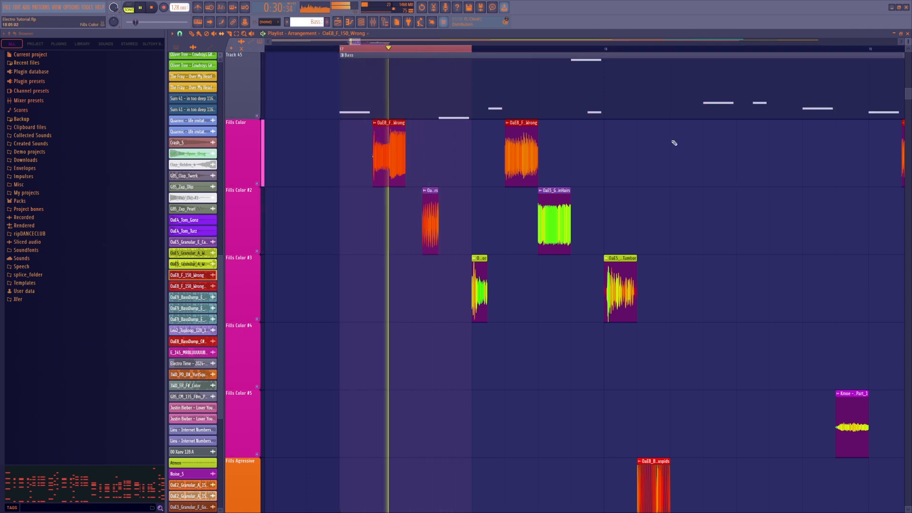
# Loop and play the last two beats of bar 17, and do the same with the whole of bar 18.
pyautogui.hotkey('ctrl', 'Right')
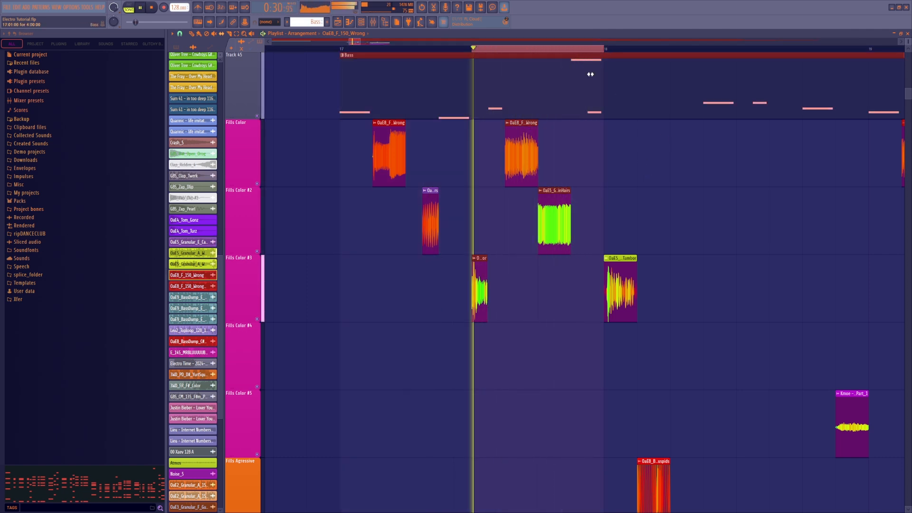
pyautogui.press('space')
pyautogui.scroll(-3, 597, 54)
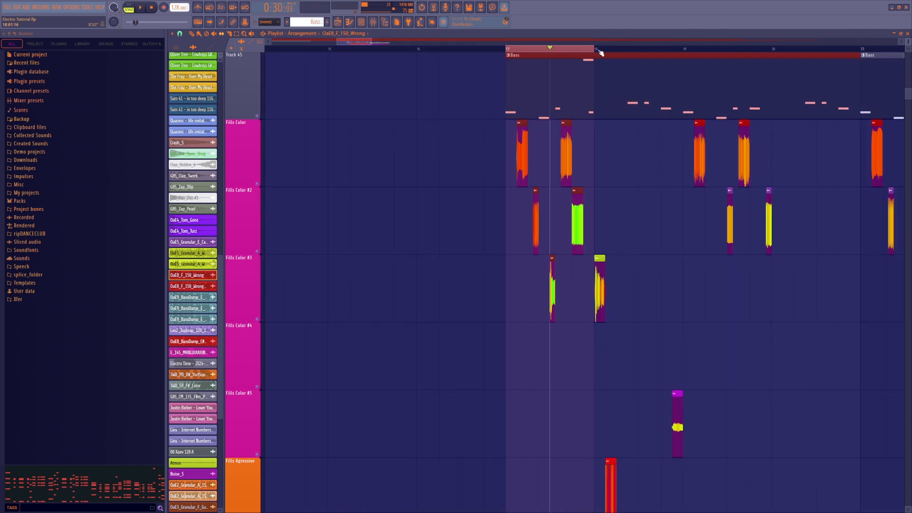
pyautogui.moveTo(600, 52); pyautogui.dragTo(692, 53)
pyautogui.moveTo(557, 55); pyautogui.dragTo(594, 53)
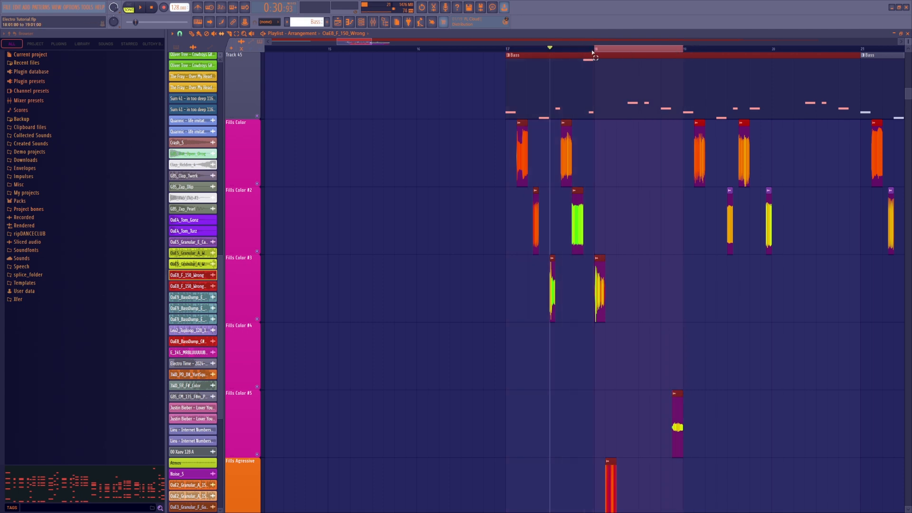
pyautogui.scroll(-1, 649, 221)
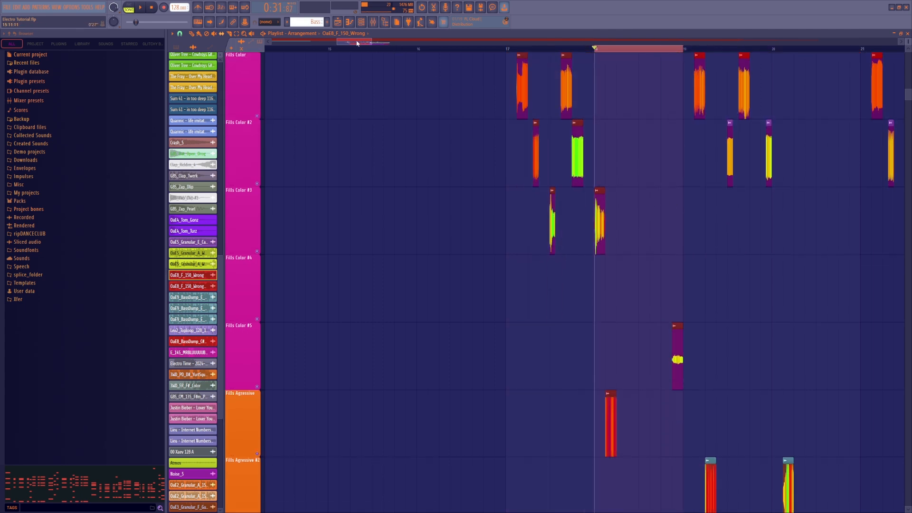
pyautogui.moveTo(358, 43); pyautogui.dragTo(369, 42)
pyautogui.scroll(-3, 383, 326)
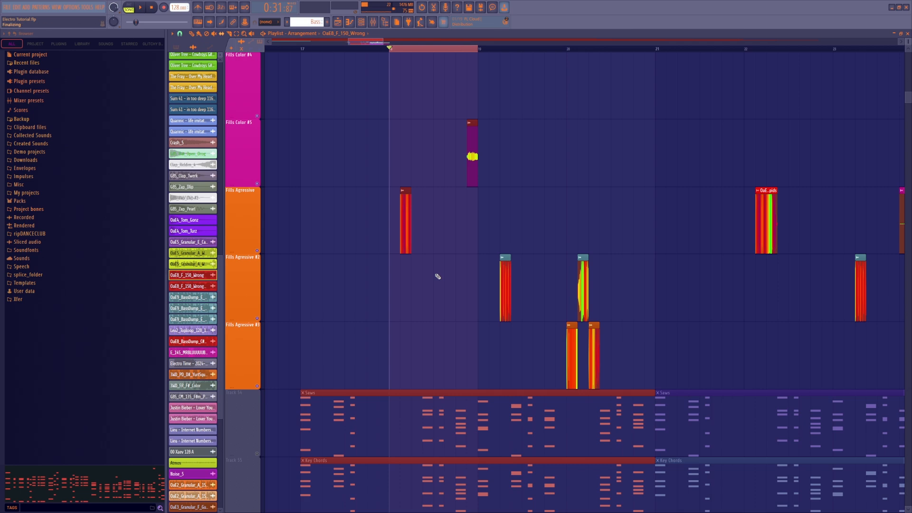
pyautogui.scroll(4, 438, 276)
pyautogui.press('space')
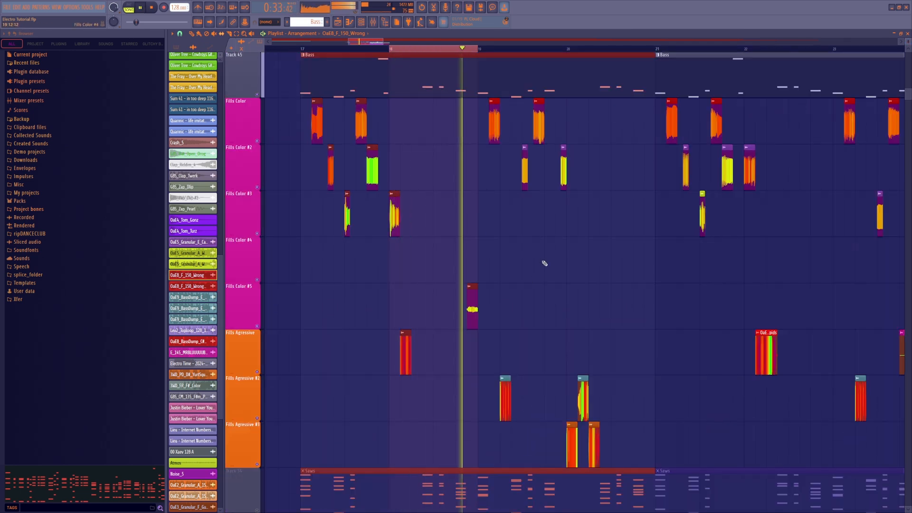
pyautogui.press('space')
# Set the loop range to bar 19, play it to hear its fills, and clear the loop.
pyautogui.moveTo(480, 49); pyautogui.dragTo(570, 58)
pyautogui.click(638, 222)
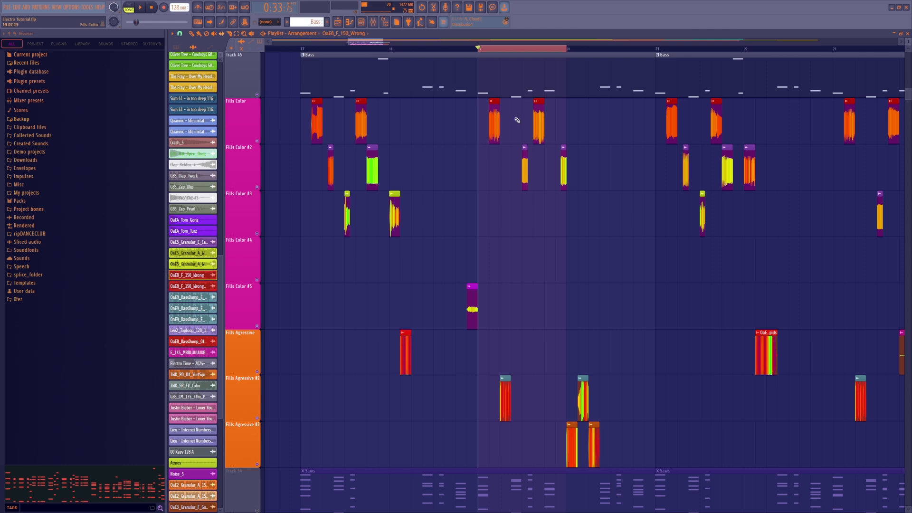
pyautogui.press('space')
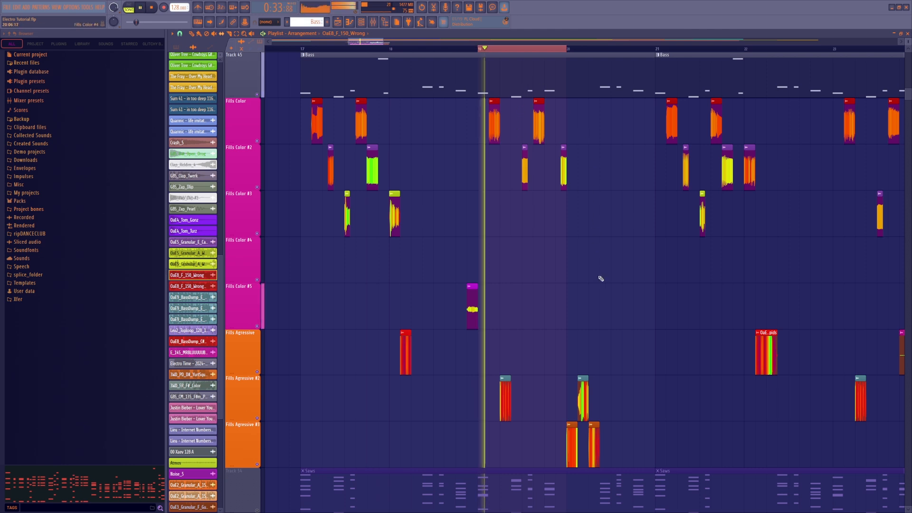
pyautogui.press('space')
pyautogui.moveTo(480, 49); pyautogui.dragTo(566, 50)
pyautogui.moveTo(302, 50); pyautogui.dragTo(361, 49)
pyautogui.hotkey('ctrl', 'd')
pyautogui.hotkey('ctrl', 'd')
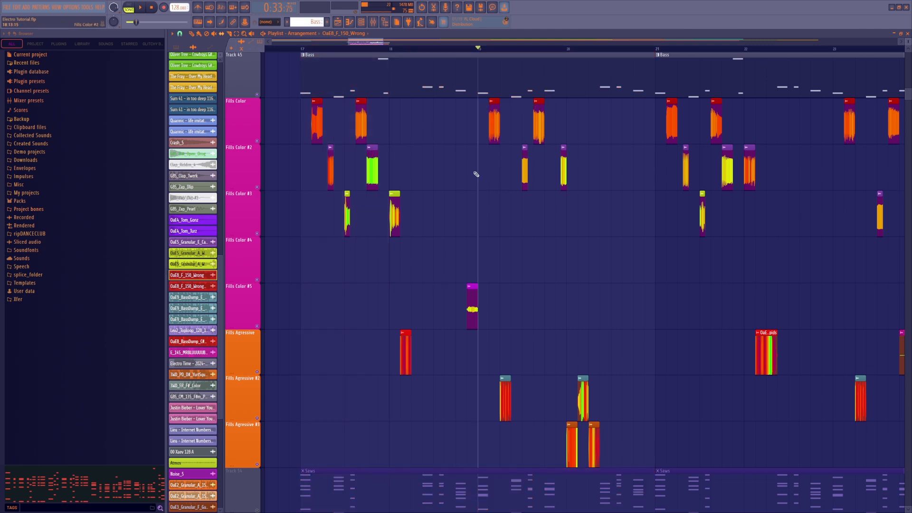
# Play bar 20 in two-beat loops, first its opening two beats and after that its closing two beats.
pyautogui.moveTo(522, 341); pyautogui.dragTo(617, 250)
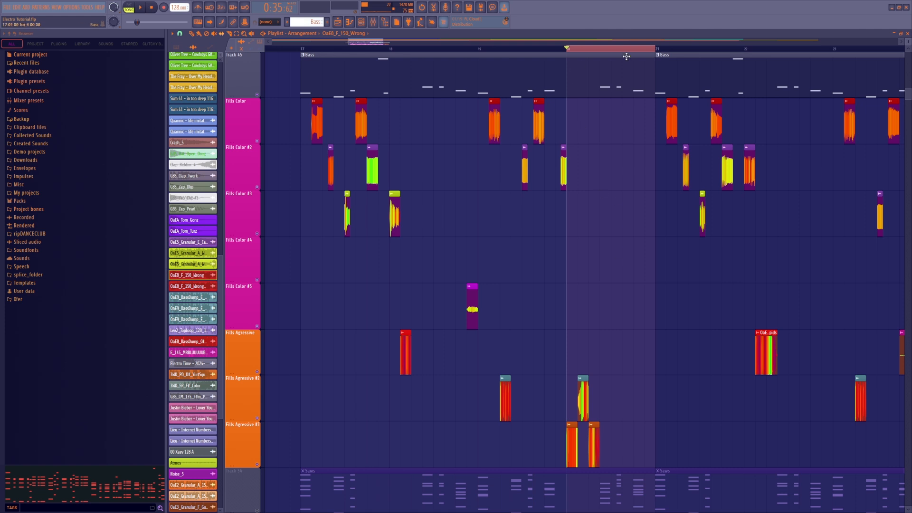
pyautogui.moveTo(601, 60); pyautogui.dragTo(641, 53)
pyautogui.press('space')
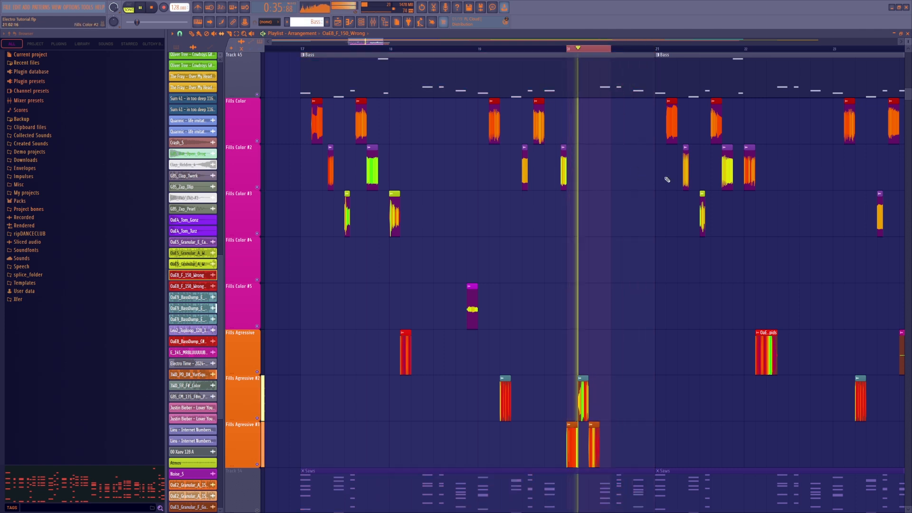
pyautogui.hotkey('ctrl', 'Right')
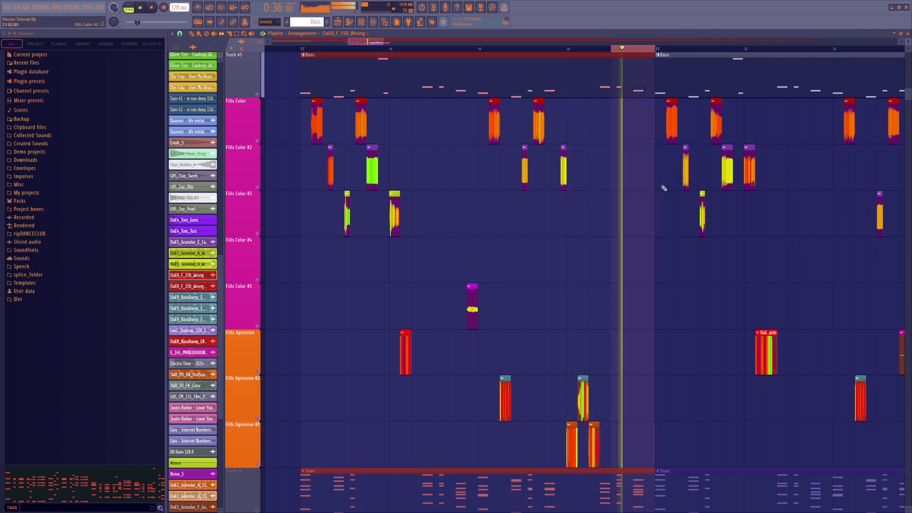
pyautogui.press('space')
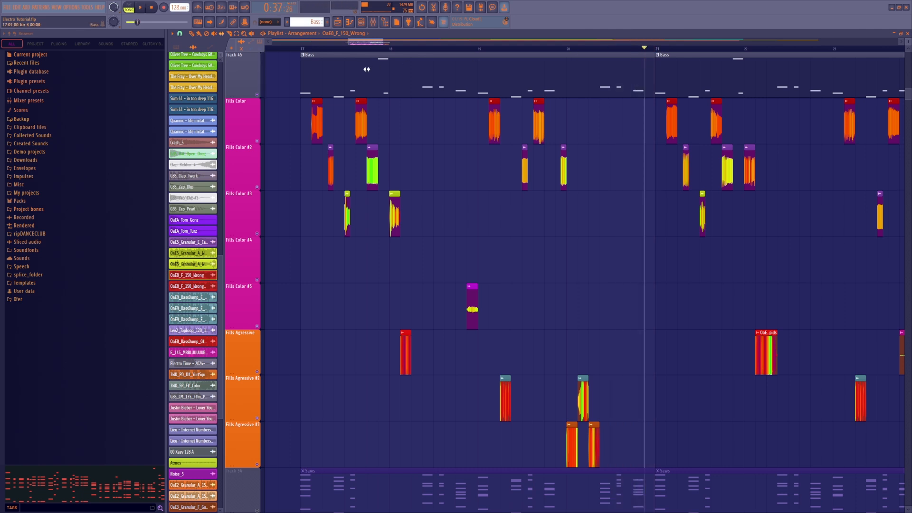
# Replay the fills one bar at a time, looping bar 17 and moving the loop to bar 18.
pyautogui.moveTo(371, 45)
pyautogui.mouseDown()
pyautogui.moveTo(386, 50)
pyautogui.moveTo(376, 44)
pyautogui.mouseUp()
pyautogui.moveTo(288, 49); pyautogui.dragTo(727, 59)
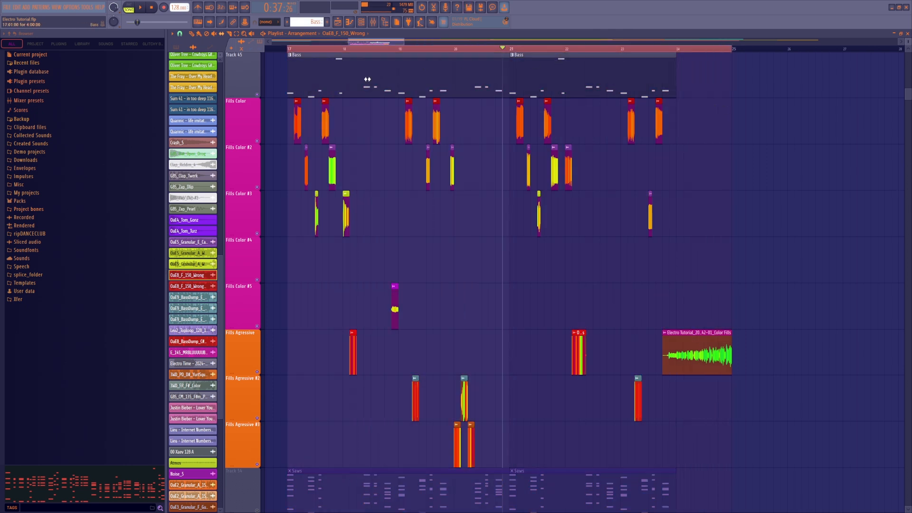
pyautogui.moveTo(731, 49); pyautogui.dragTo(348, 64)
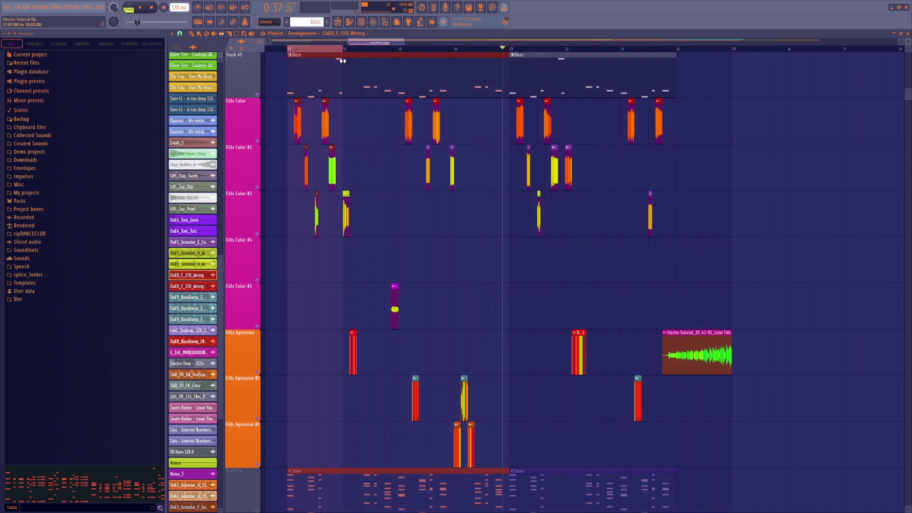
pyautogui.press('space')
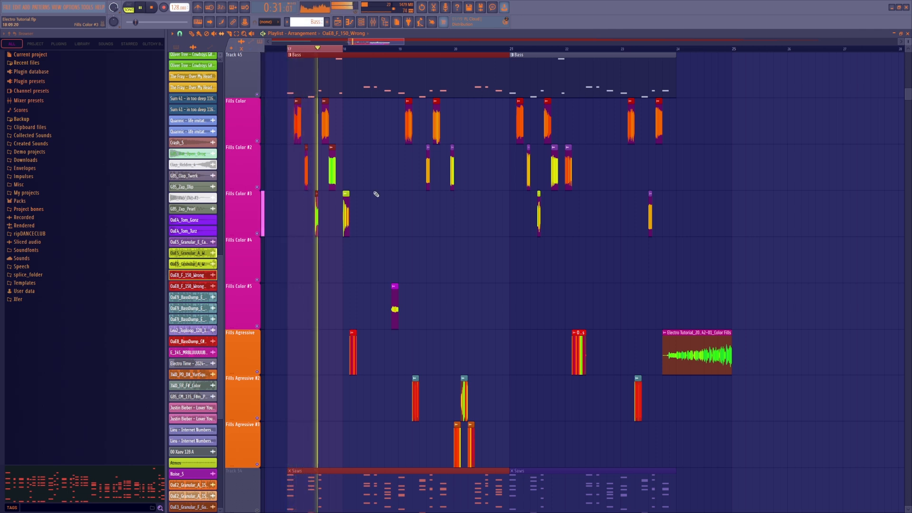
pyautogui.press('space')
pyautogui.moveTo(338, 50); pyautogui.dragTo(402, 50)
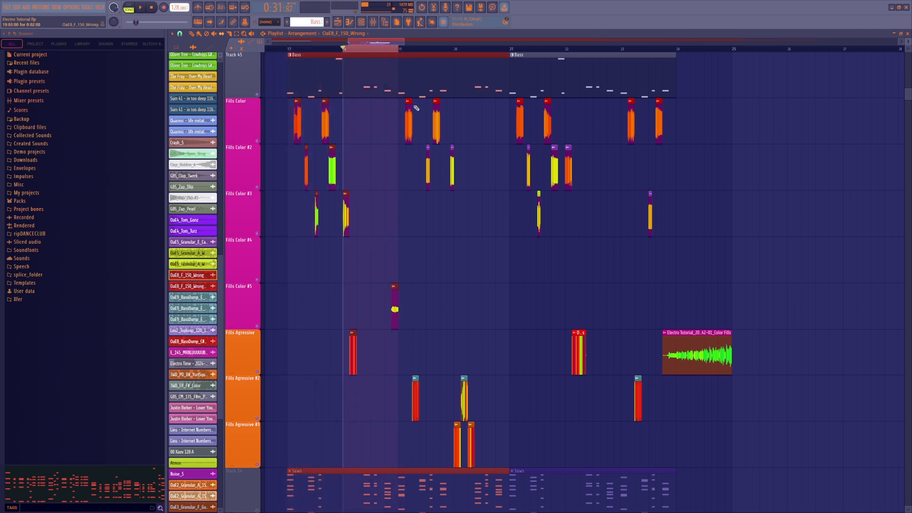
pyautogui.press('space')
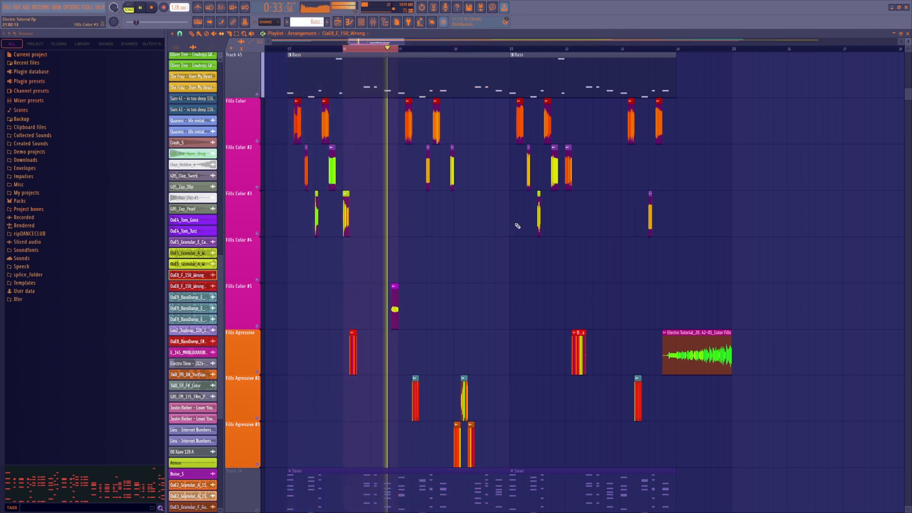
pyautogui.press('space')
# Play the arrangement without a loop from bar 19, and again from bar 21 into the rising clip in bar 24.
pyautogui.click(399, 49)
pyautogui.press('space')
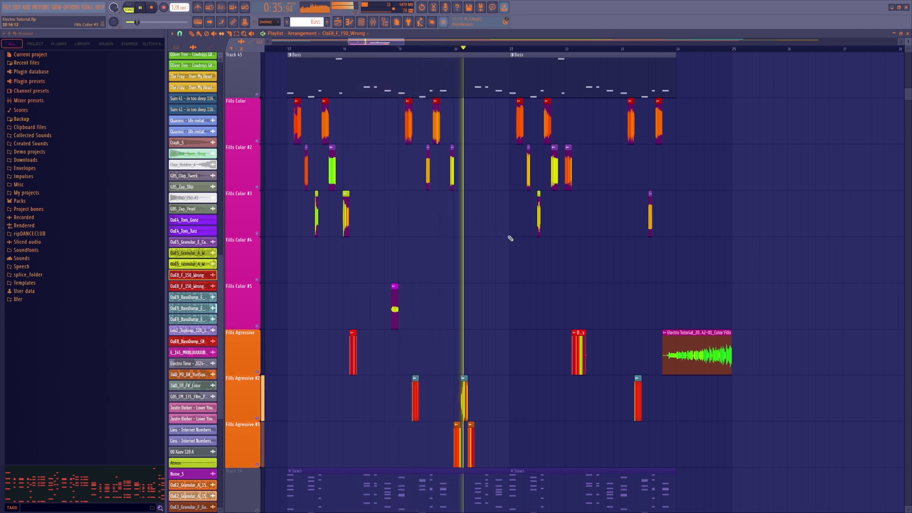
pyautogui.press('space')
pyautogui.click(497, 49)
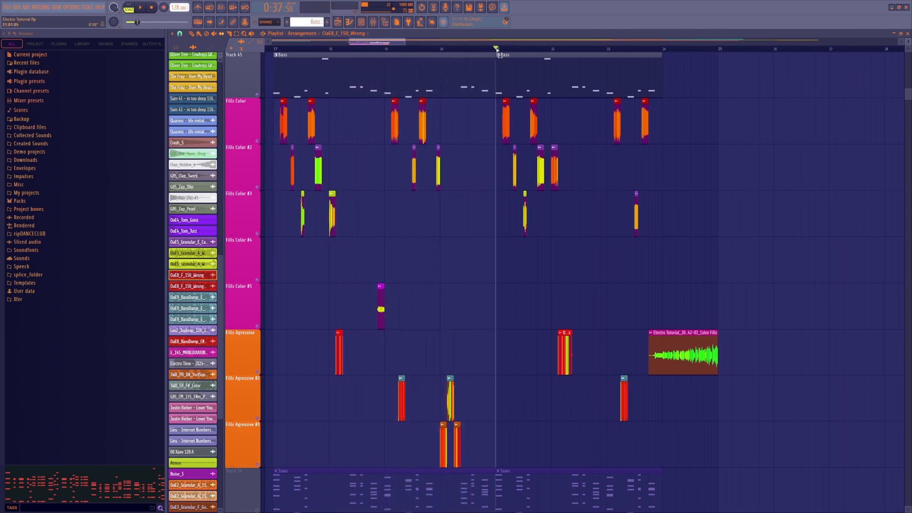
pyautogui.press('space')
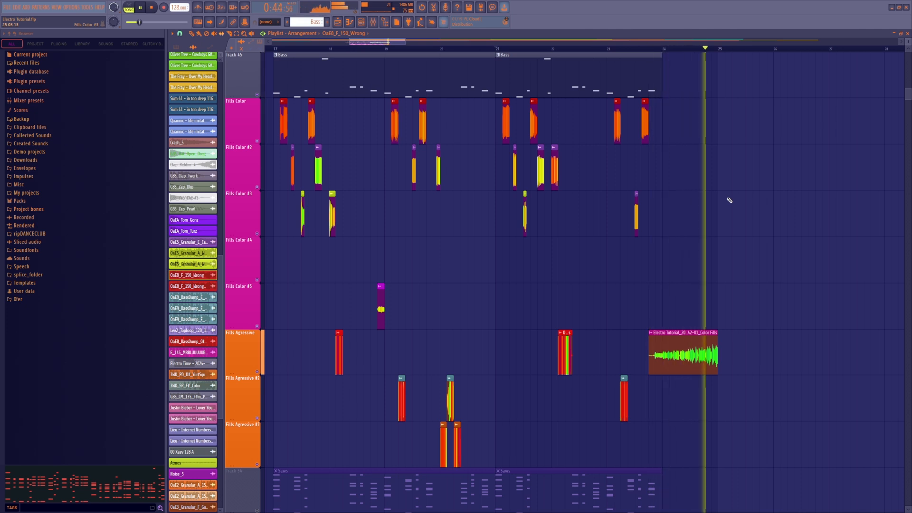
pyautogui.press('space')
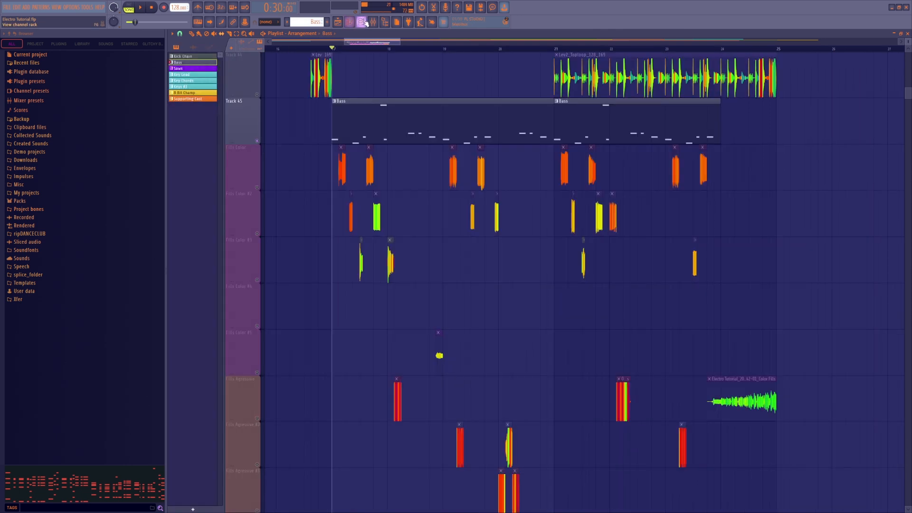
# Open the Rhodes MK1 lite channel in the piano roll and select all of its chord notes.
pyautogui.press('F6')
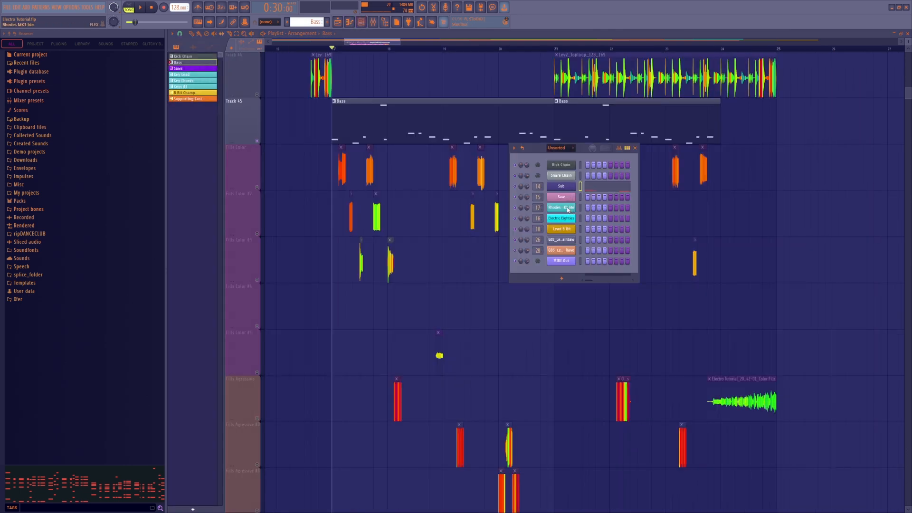
pyautogui.rightClick(568, 209)
pyautogui.click(594, 207)
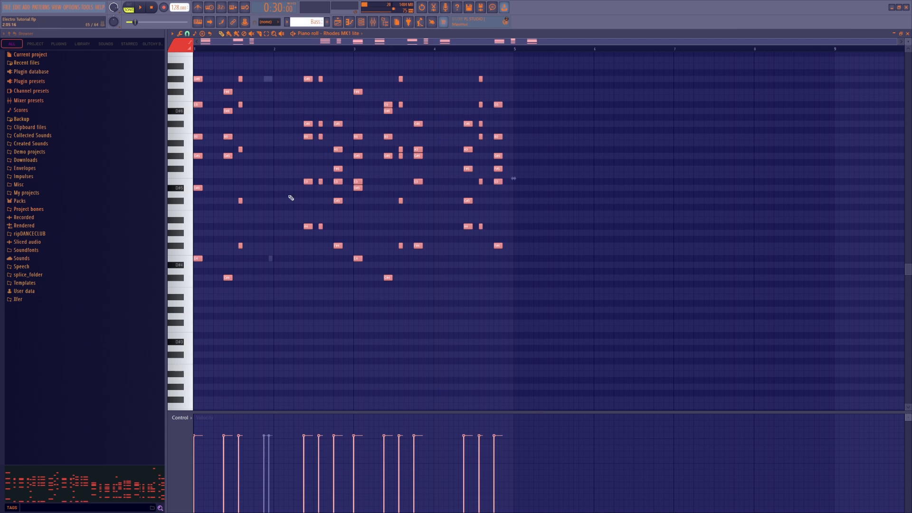
pyautogui.hotkey('ctrl', 'a')
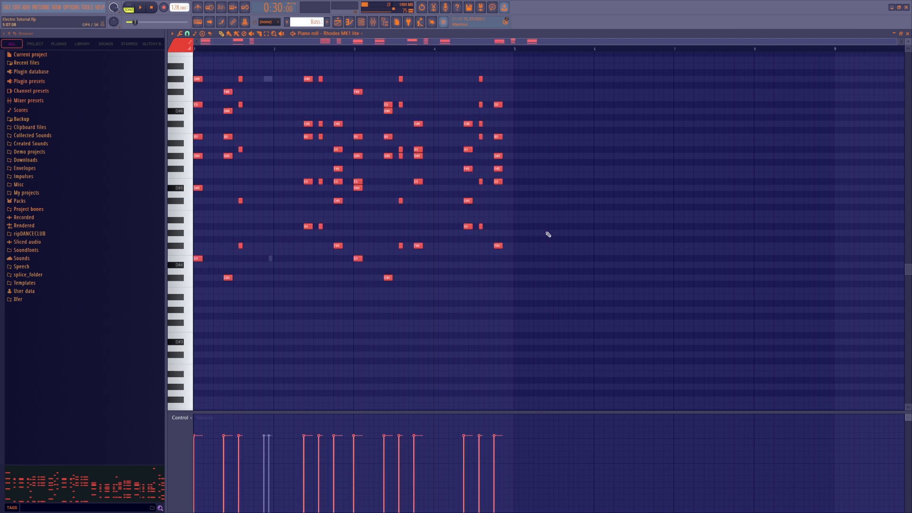
# Shift the selected Rhodes notes up one semitone and back down, and play the chords at their original pitch.
pyautogui.press('Up')
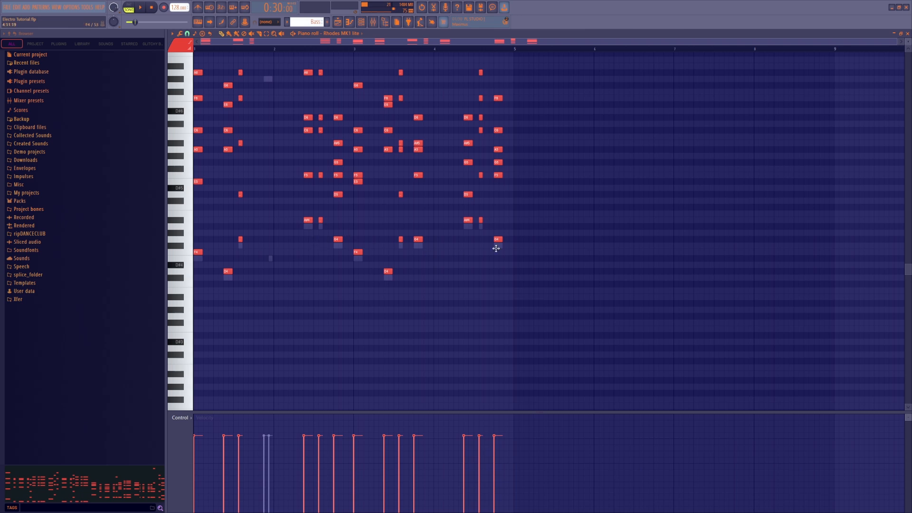
pyautogui.press('Down')
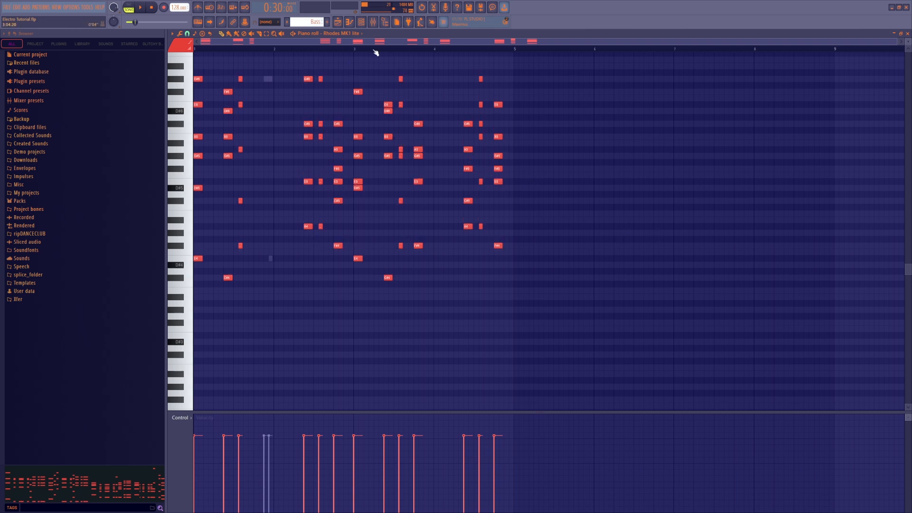
pyautogui.press('space')
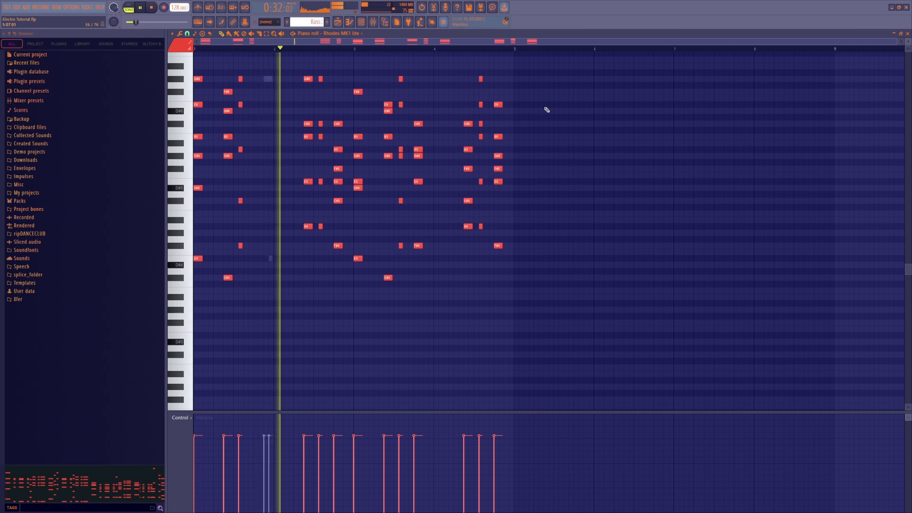
pyautogui.press('space')
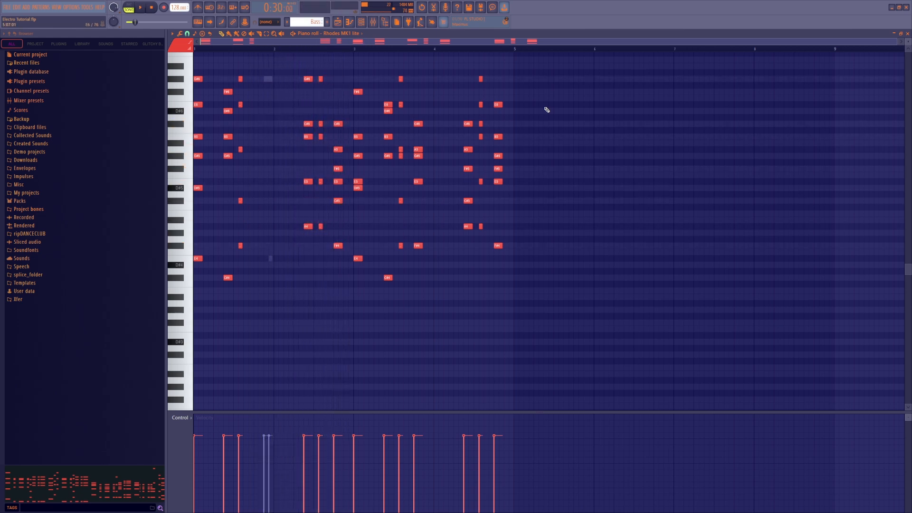
# Lower all selected Rhodes notes by one octave and play the chords.
pyautogui.hotkey('ctrl', 'Down')
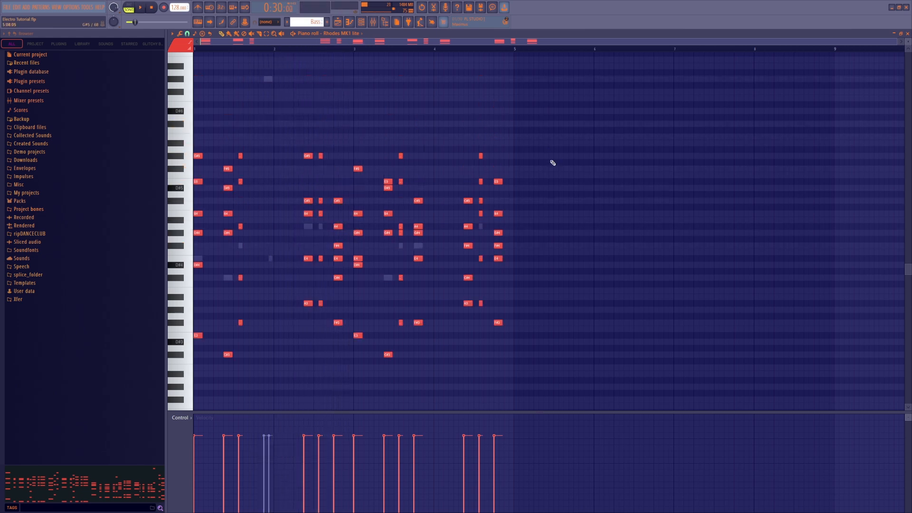
pyautogui.press('space')
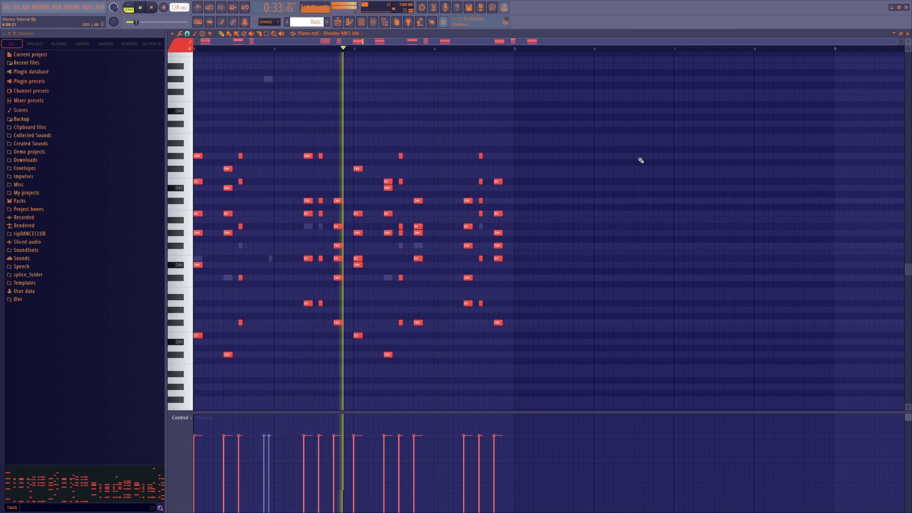
pyautogui.press('space')
# Return to the playlist, solo Track 54 with the Saws pattern, and play it.
pyautogui.press('F5')
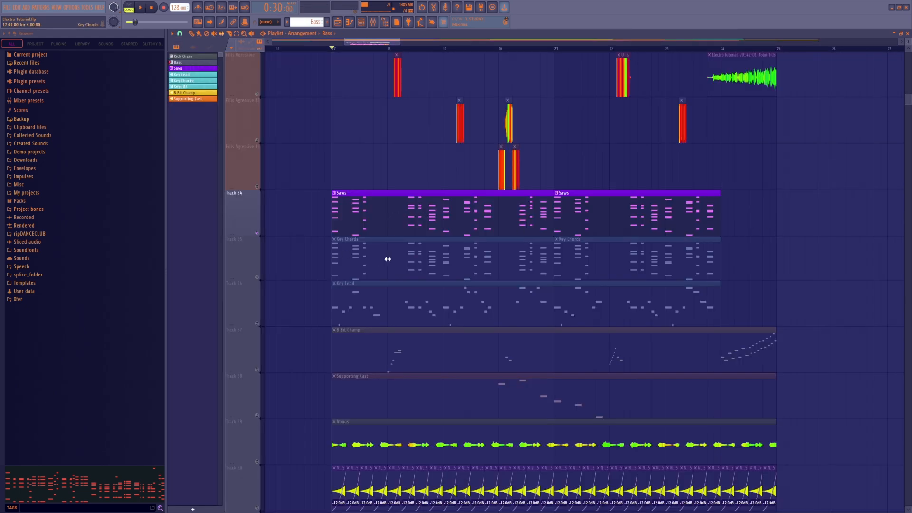
pyautogui.keyDown('ctrl'); pyautogui.click(257, 233); pyautogui.keyUp('ctrl')
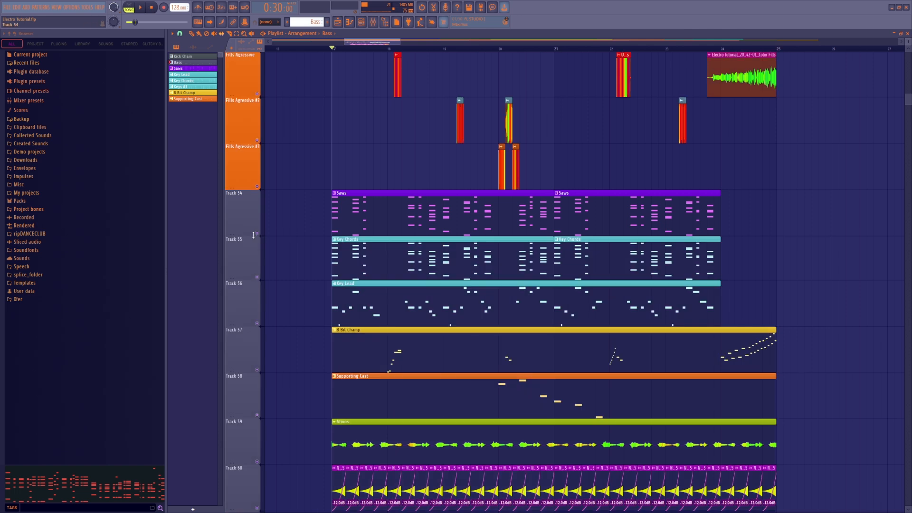
pyautogui.keyDown('ctrl'); pyautogui.click(256, 232); pyautogui.keyUp('ctrl')
pyautogui.press('space')
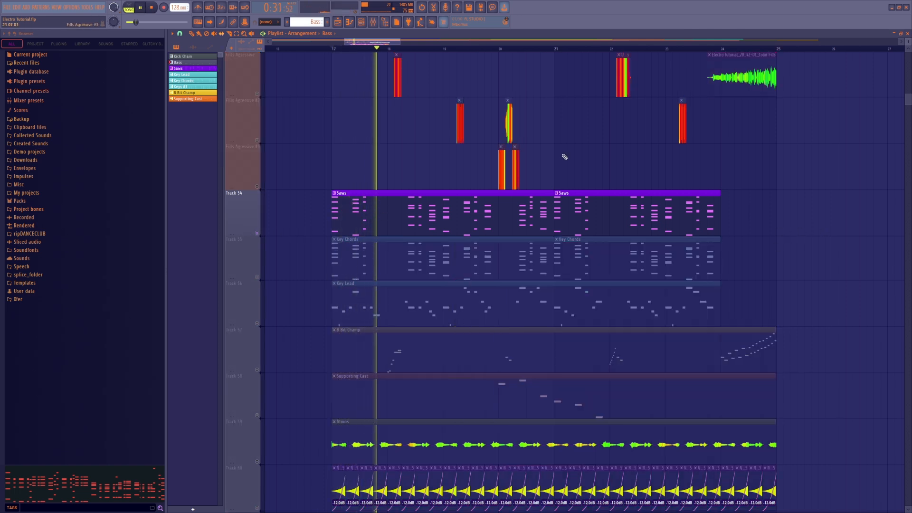
pyautogui.press('space')
# Solo Track 55 with the Key Chords pattern and play it with the note and frequency chart open.
pyautogui.keyDown('ctrl'); pyautogui.click(256, 277); pyautogui.keyUp('ctrl')
pyautogui.moveTo(433, 0); pyautogui.dragTo(433, 278)
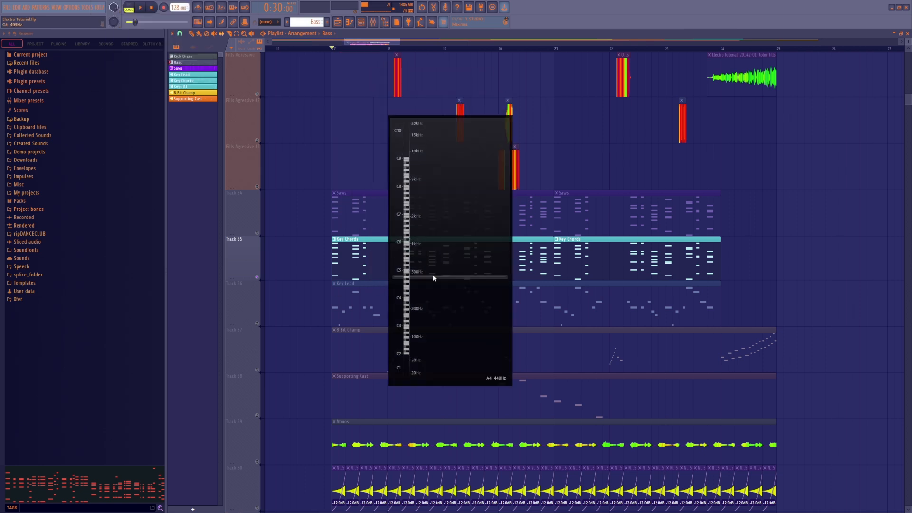
pyautogui.press('space')
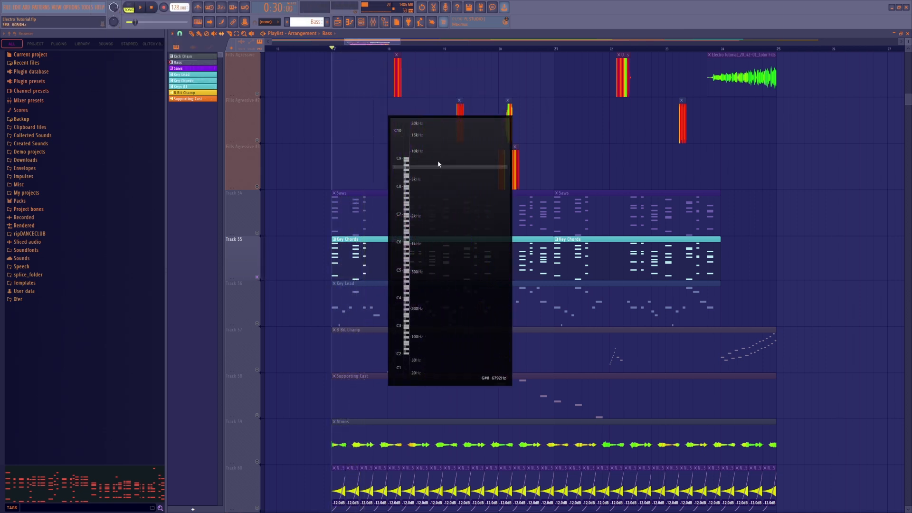
# Solo Track 54 with the Saws pattern and play it for comparison against the note and frequency chart.
pyautogui.click(257, 232)
pyautogui.click(256, 276)
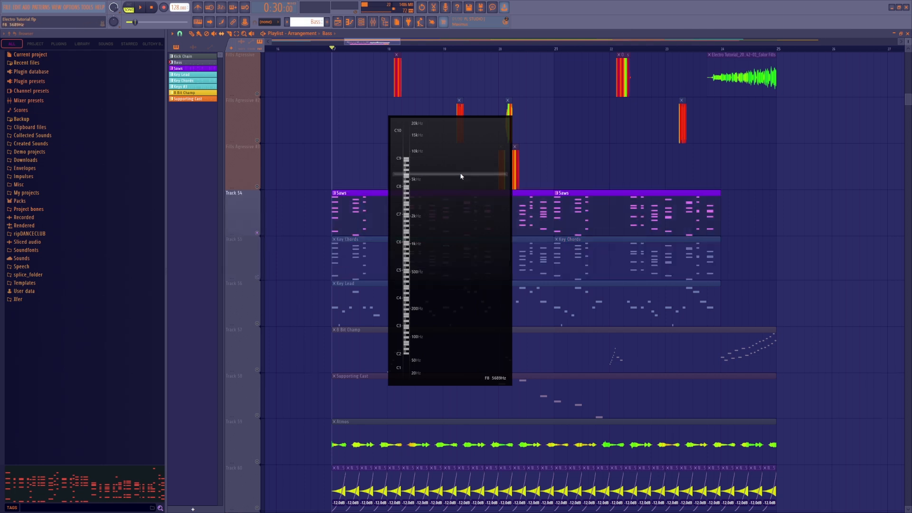
pyautogui.press('space')
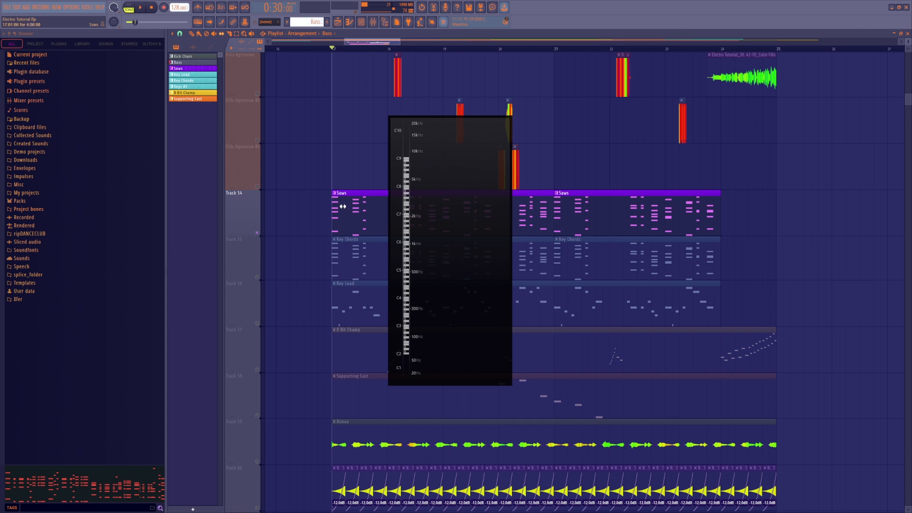
# Open the mixer and inspect the Pro-Q 3 equalizer on the selected fill track, and close the plugin.
pyautogui.press('F9')
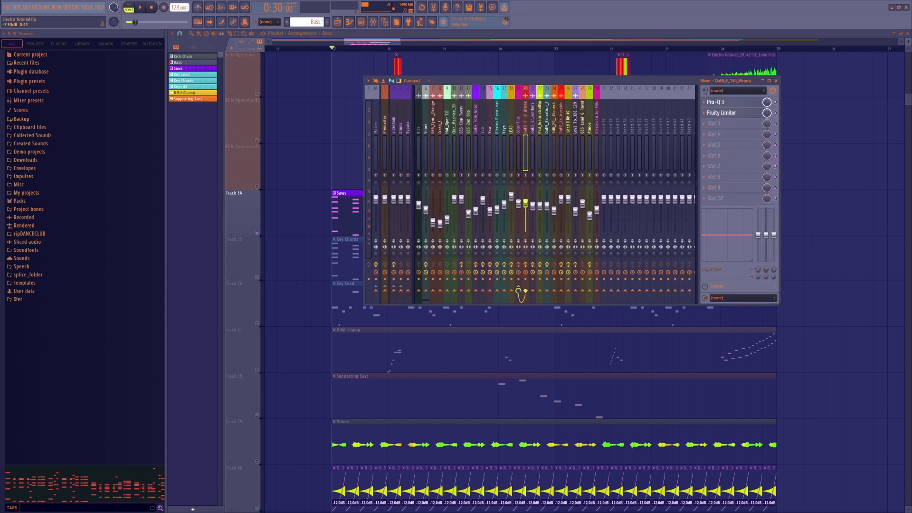
pyautogui.click(725, 102)
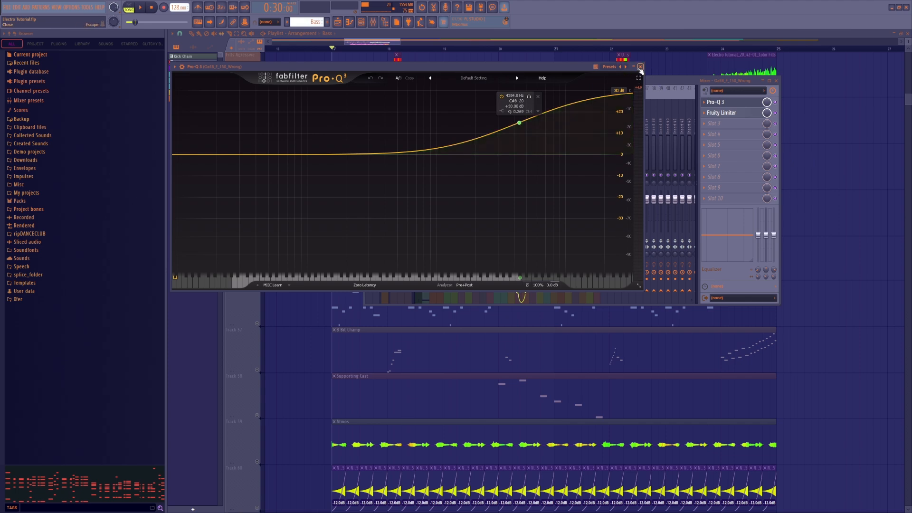
pyautogui.click(640, 66)
# Play the fills together with the Saws, Key Chords and Key Lead patterns on Tracks 54 to 56.
pyautogui.scroll(2, 354, 405)
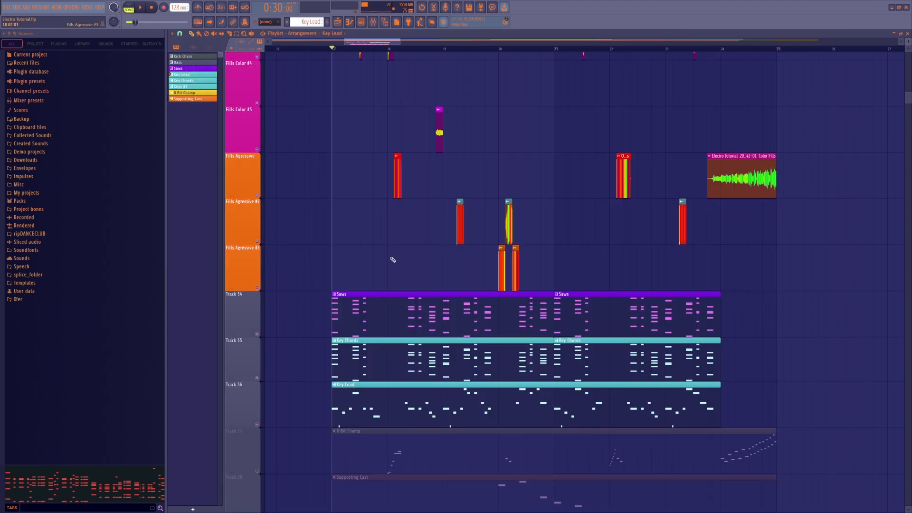
pyautogui.scroll(3, 393, 260)
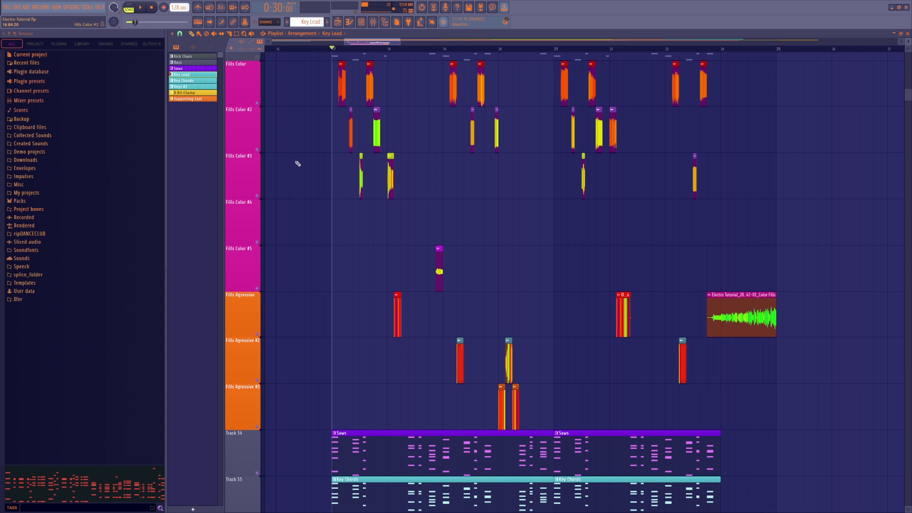
pyautogui.scroll(-2, 464, 369)
pyautogui.press('space')
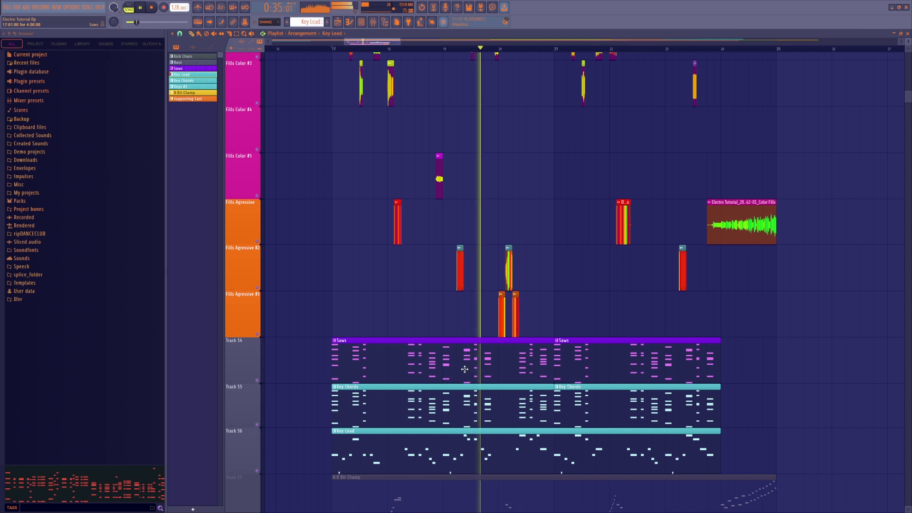
pyautogui.press('space')
# Solo Tracks 57 and 58 with the 8 Bit Champ and Supporting Cast patterns, and play them from bars 18 and 20.
pyautogui.scroll(-4, 284, 335)
pyautogui.rightClick(258, 333)
pyautogui.click(257, 377)
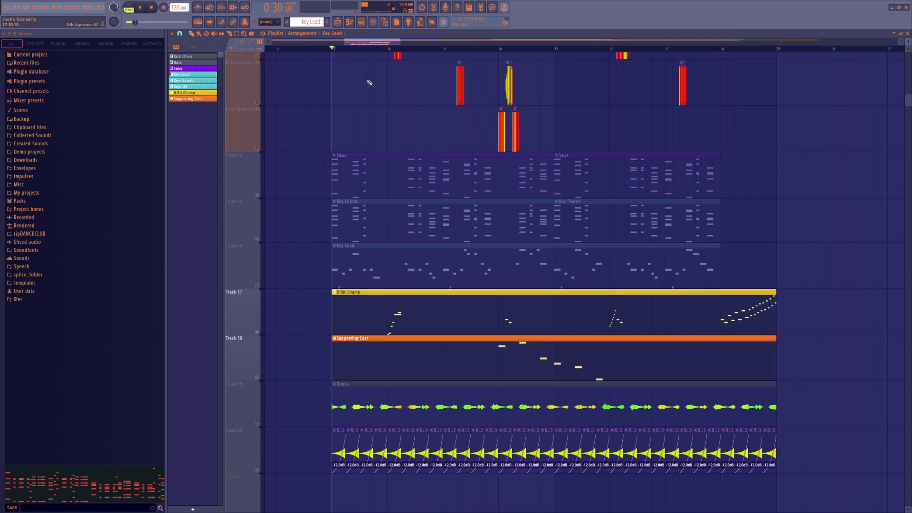
pyautogui.click(390, 51)
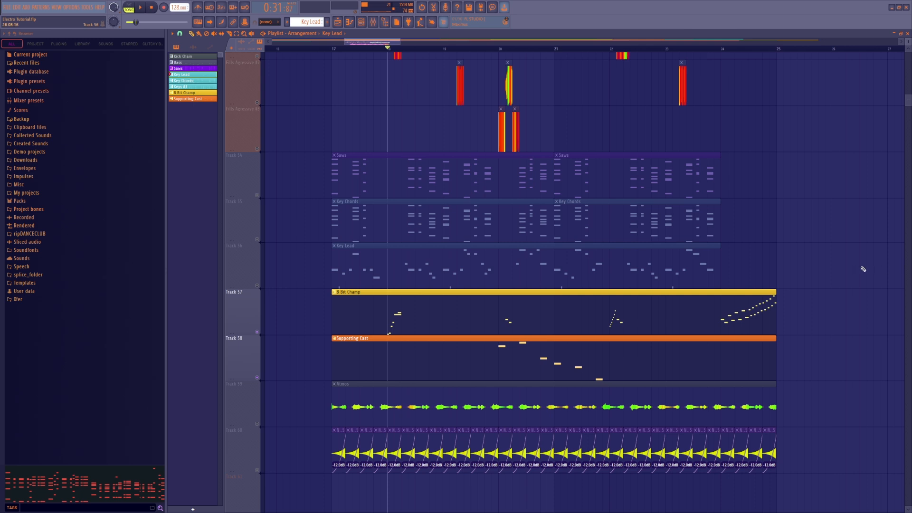
pyautogui.click(501, 51)
pyautogui.press('space')
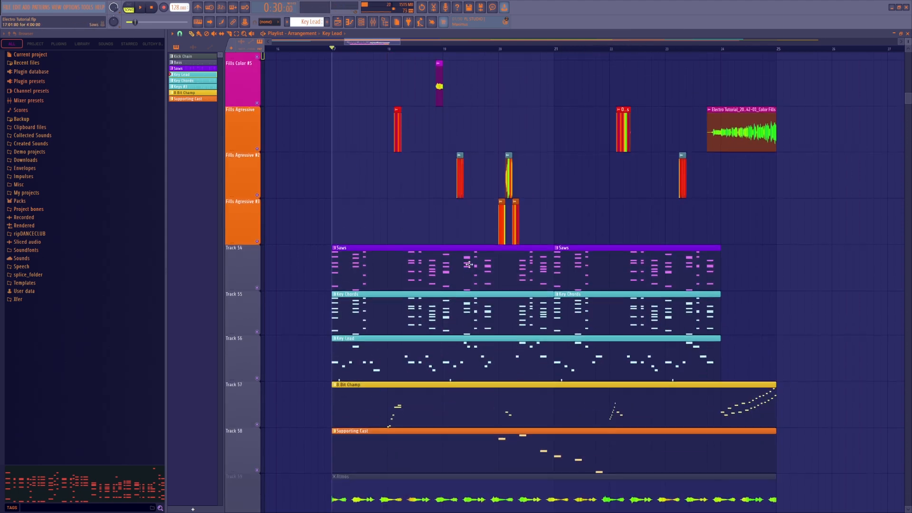
# Play the drop from bar 17 with the fills and all melodic patterns on Tracks 54 to 58 active.
pyautogui.scroll(4, 480, 179)
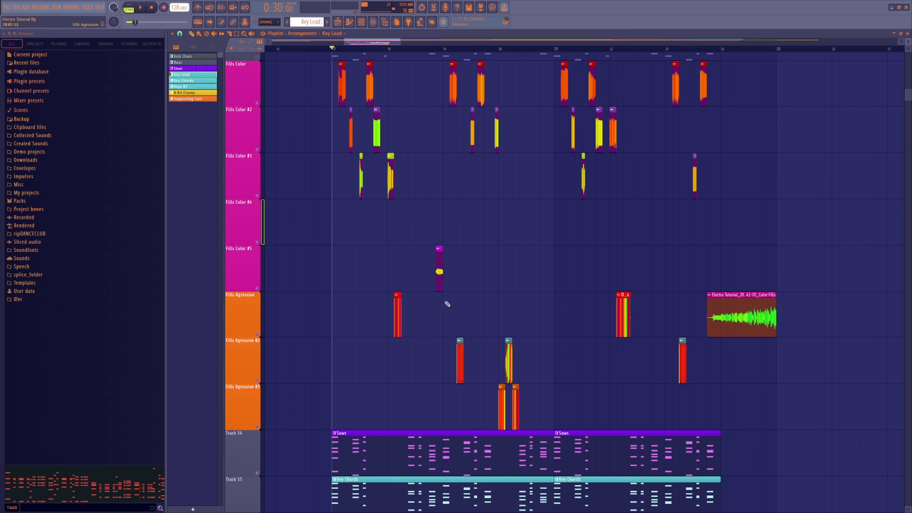
pyautogui.scroll(-5, 532, 304)
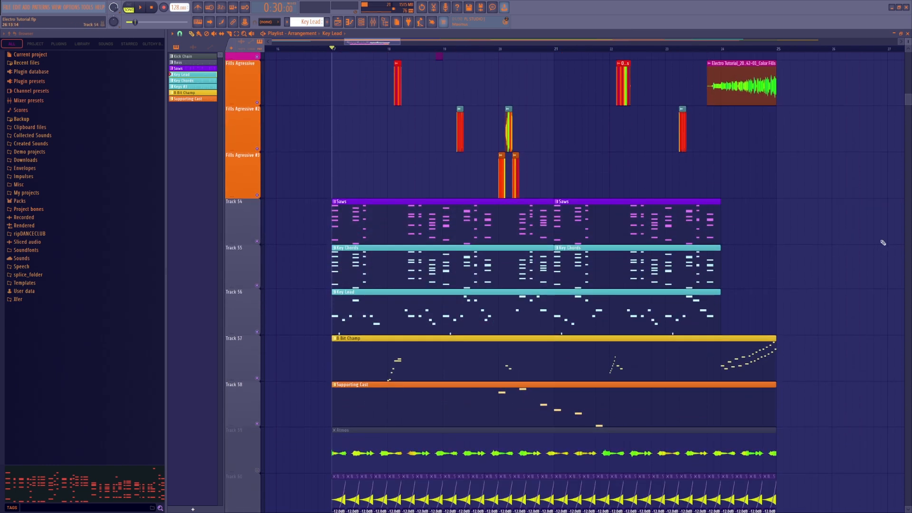
pyautogui.press('space')
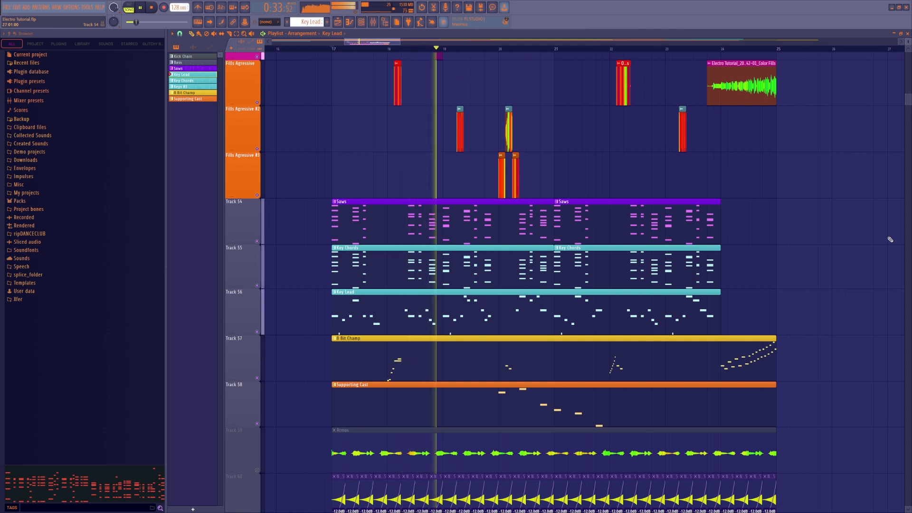
# Unmute the drum clips on Track 34, Tracks 36 to 39, and Tracks 40 and 41.
pyautogui.scroll(-1, 890, 240)
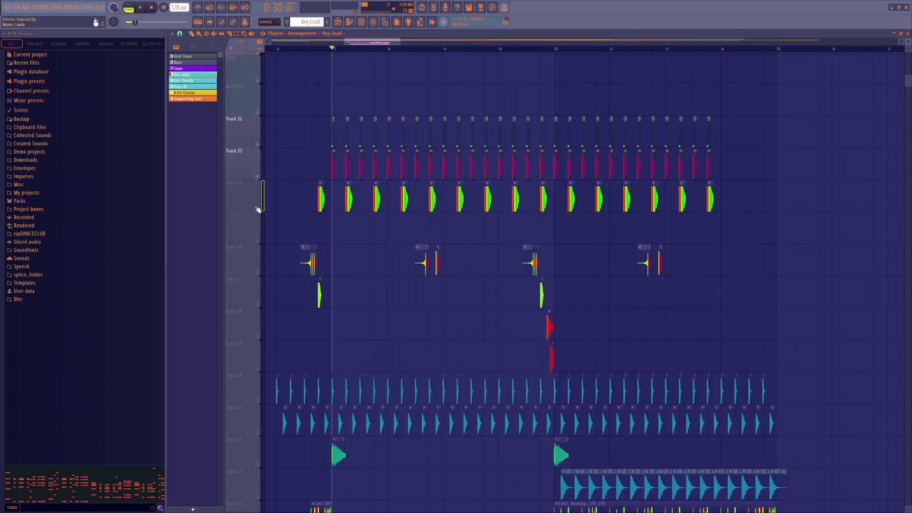
pyautogui.click(257, 208)
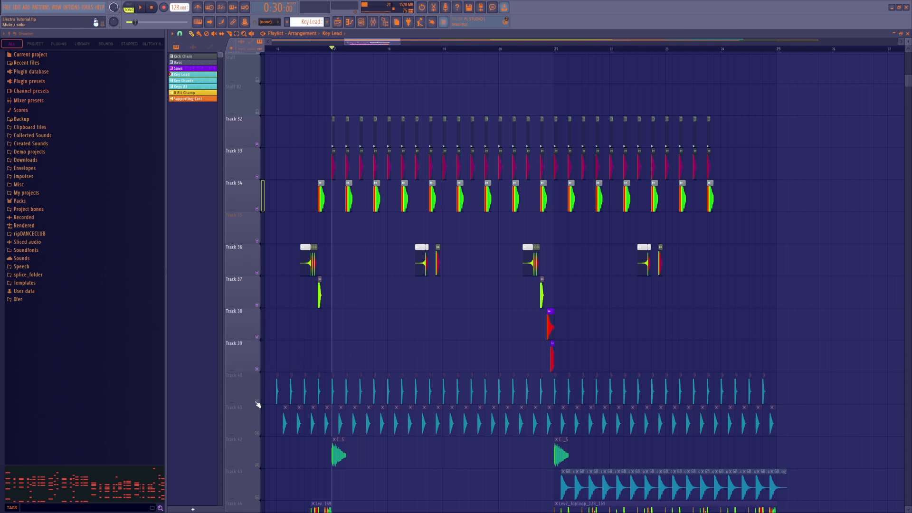
pyautogui.click(258, 434)
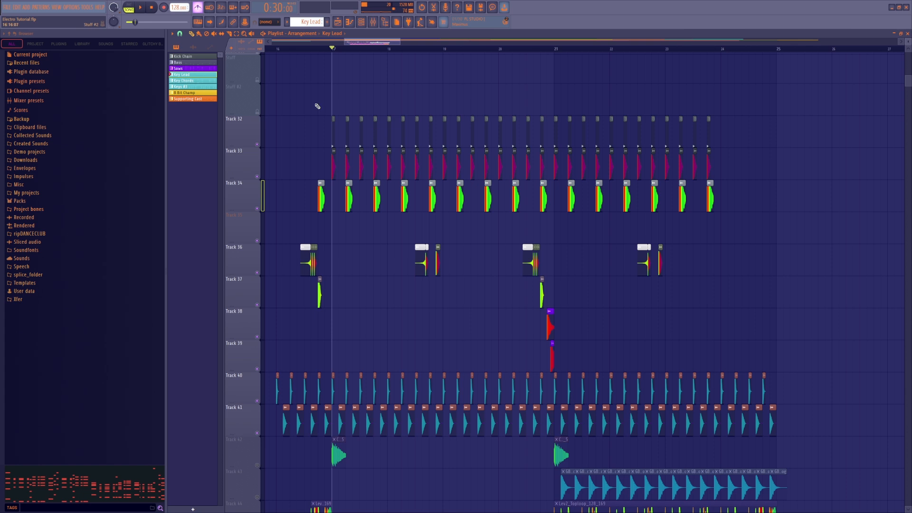
# Play the Track 33 kick in solo from bar 17, first alone and then with the Track 34 snare.
pyautogui.moveTo(330, 51); pyautogui.dragTo(316, 95)
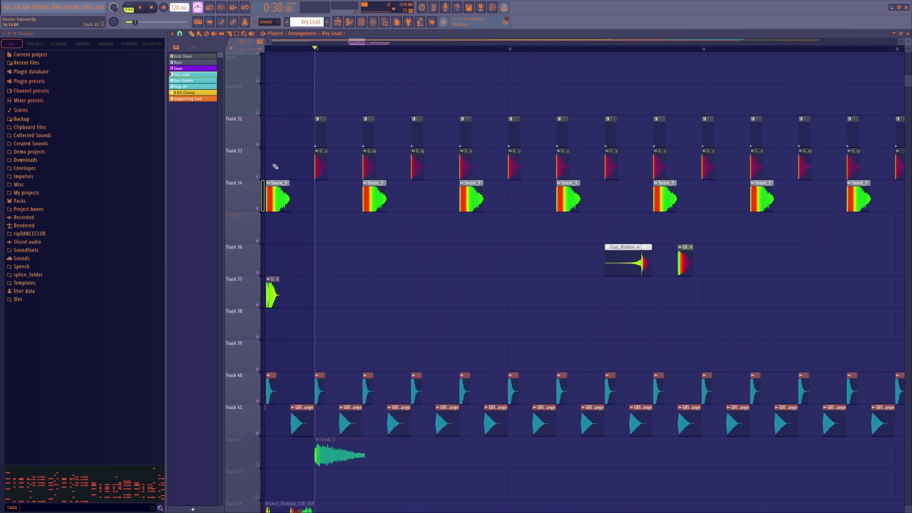
pyautogui.hotkey('alt', 'm')
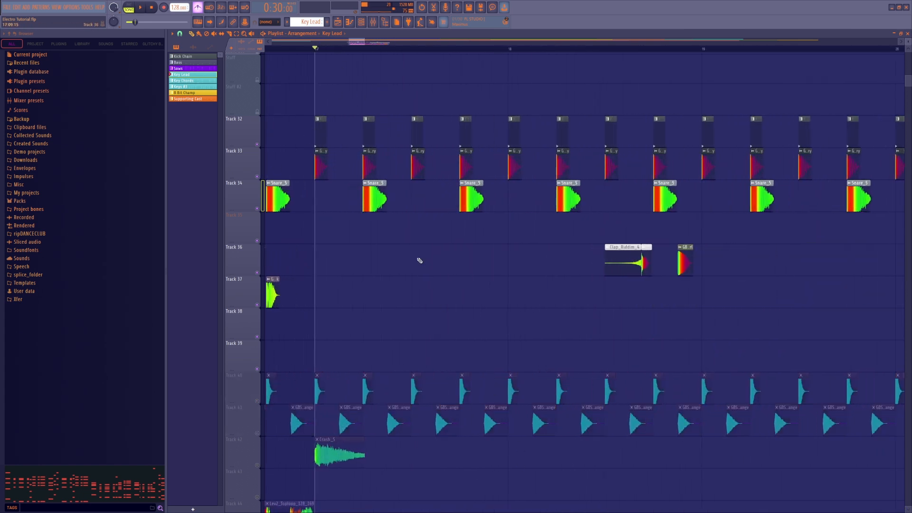
pyautogui.rightClick(261, 177)
pyautogui.press('space')
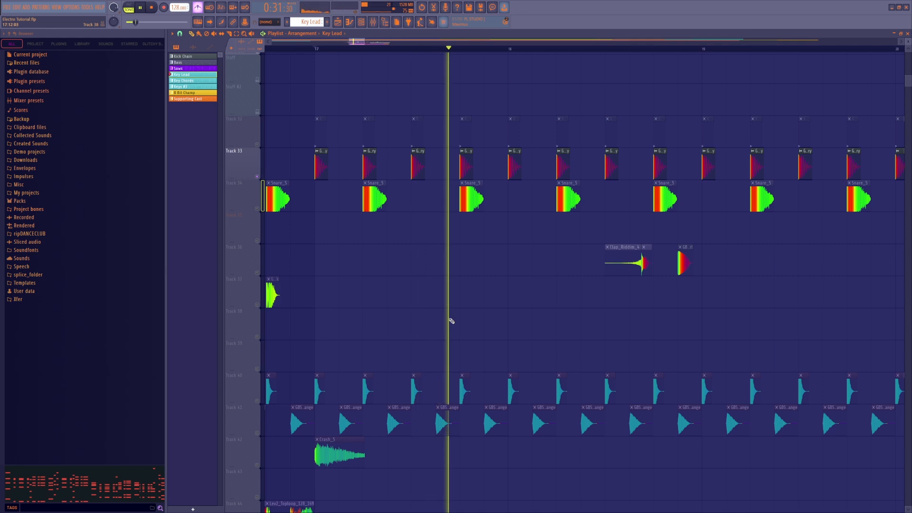
pyautogui.press('space')
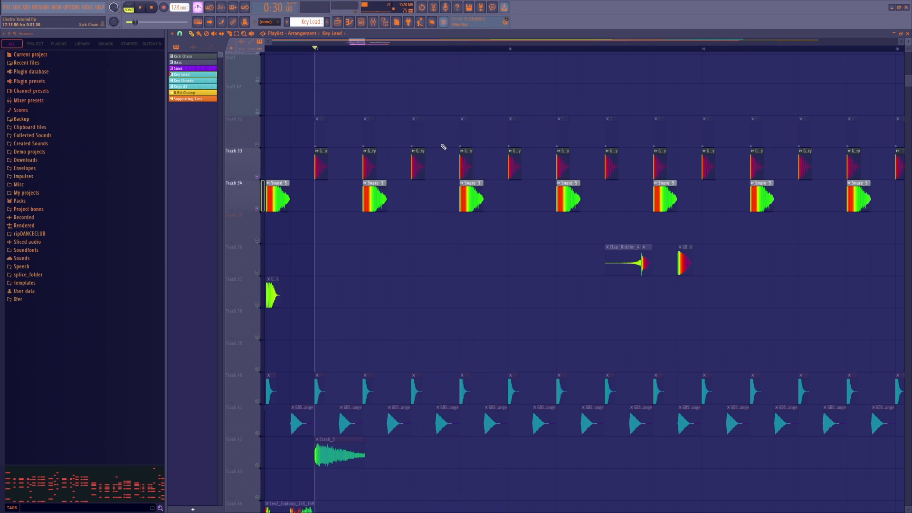
pyautogui.press('space')
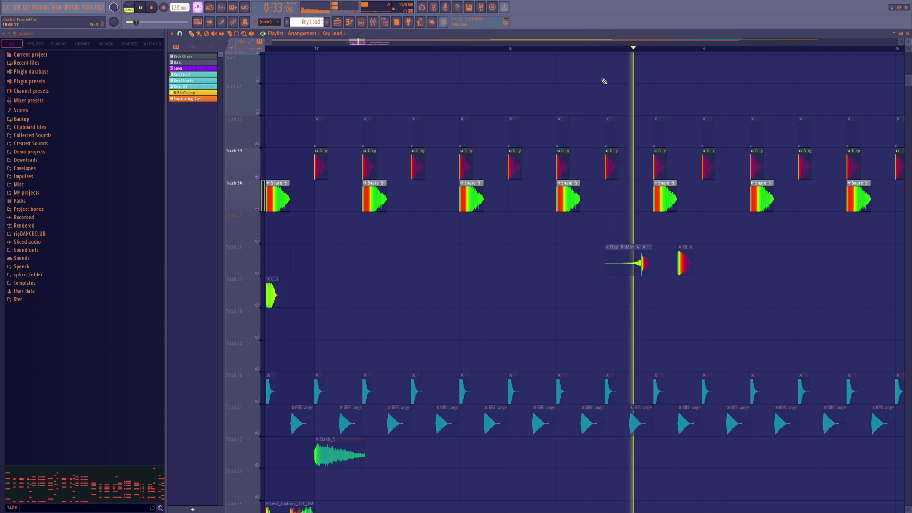
pyautogui.press('space')
# Set the playhead on the snare hit at beat 2 of bar 17 and inspect Pro-Q 3 on the Snare mixer track.
pyautogui.click(364, 49)
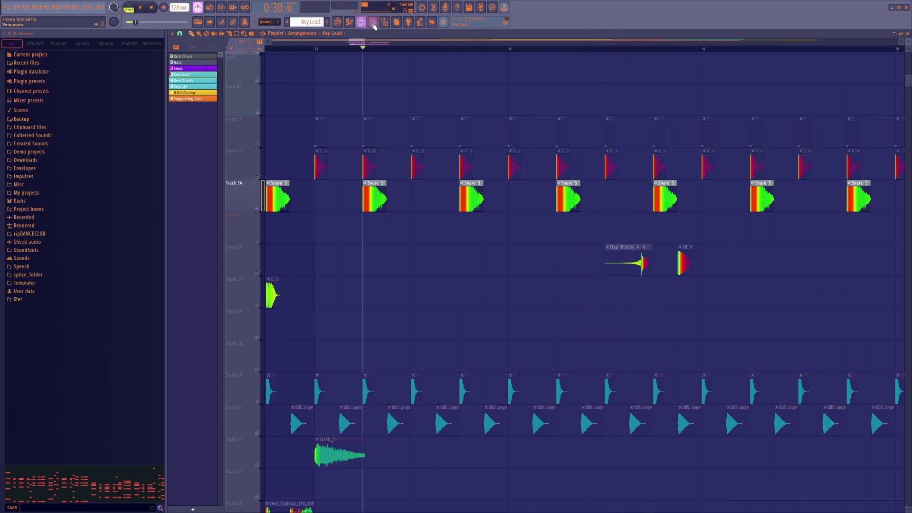
pyautogui.press('F9')
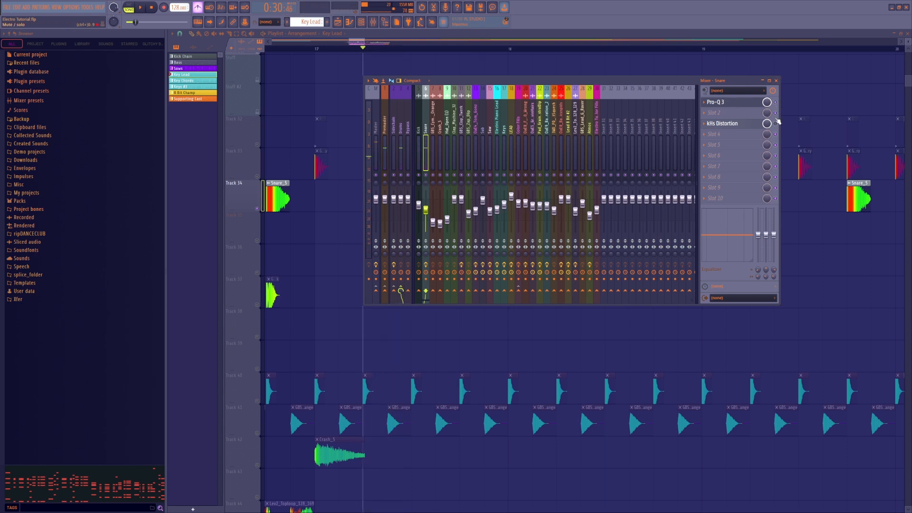
pyautogui.click(715, 101)
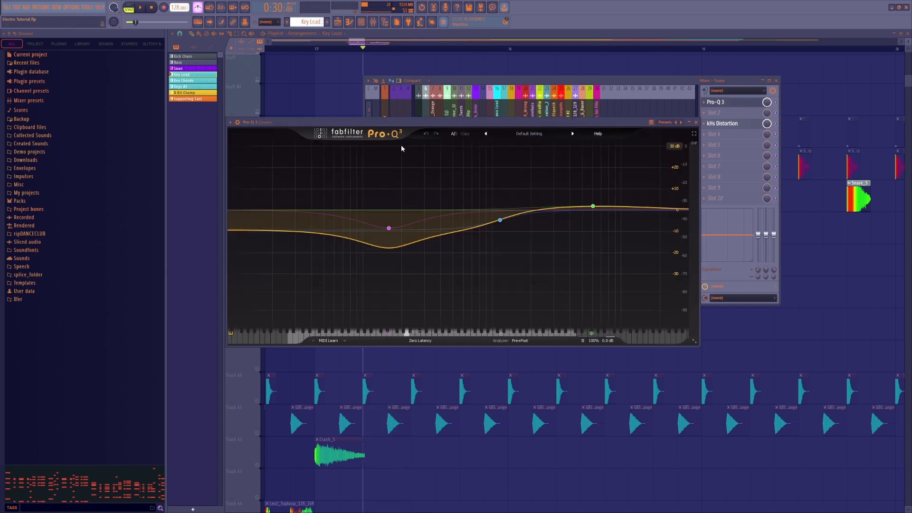
pyautogui.click(582, 63)
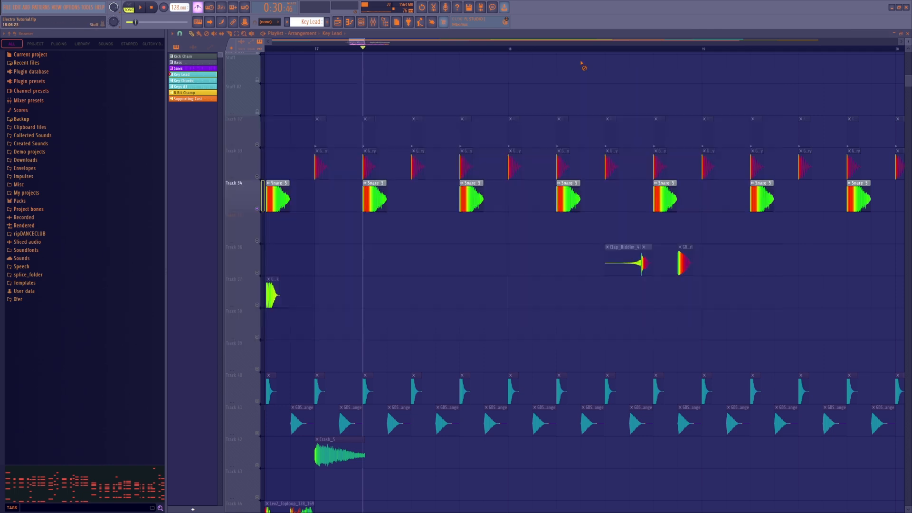
pyautogui.click(373, 22)
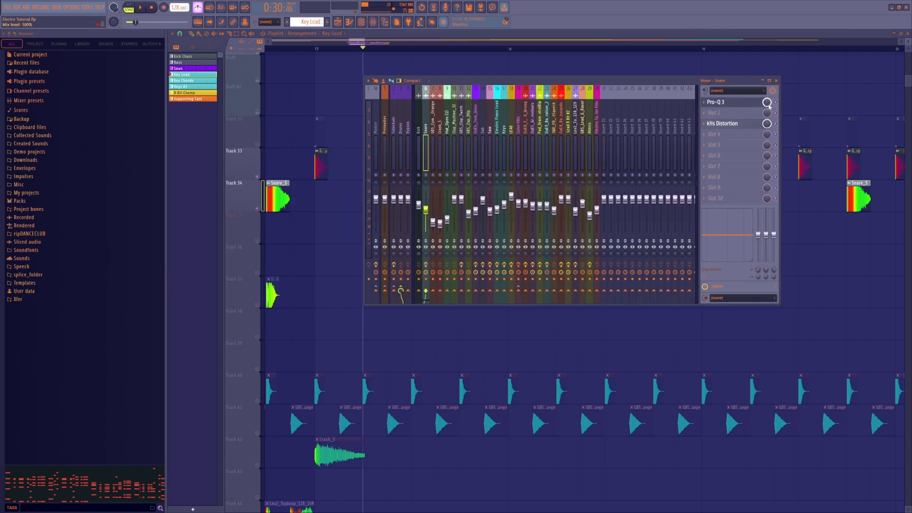
pyautogui.click(775, 81)
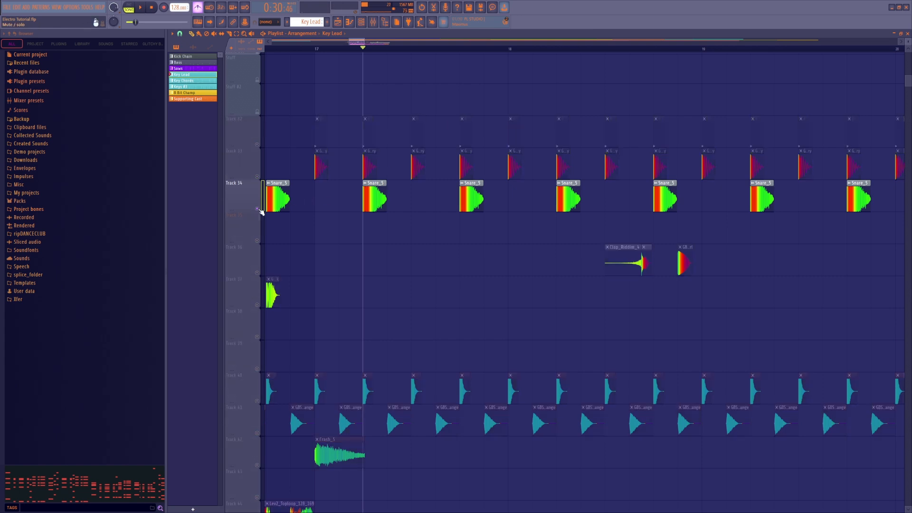
# Unmute the other drum tracks, move the playhead back to bar 17, and play the drums without the metronome.
pyautogui.click(308, 46)
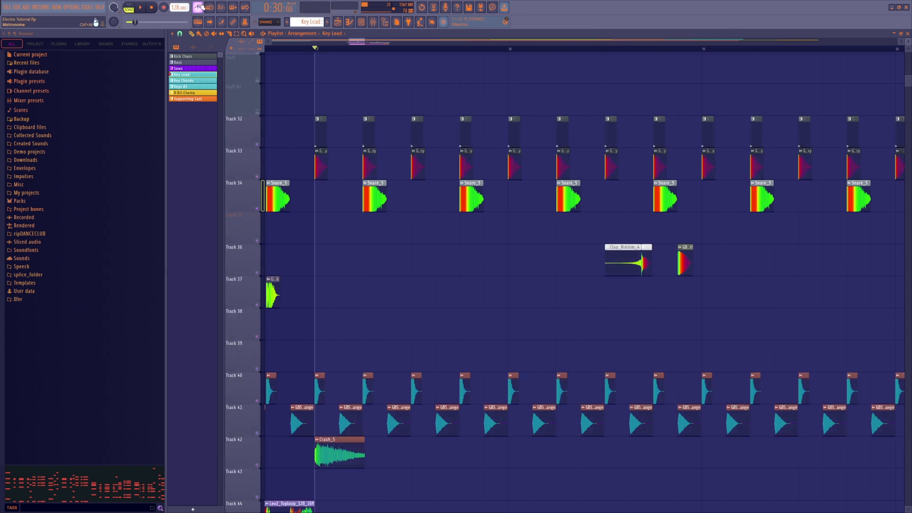
pyautogui.press('space')
pyautogui.press('space')
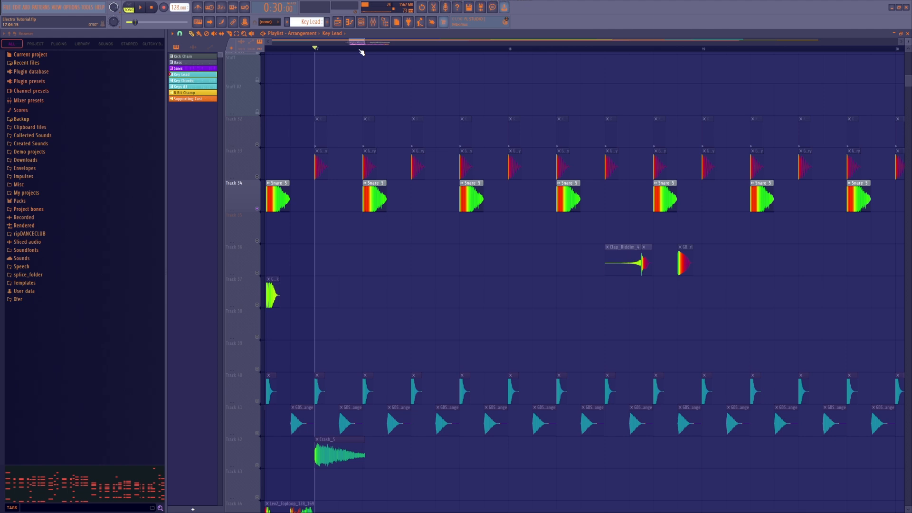
# Play from beat 2 of bar 17 with the Snare track's Pro-Q 3 open to examine its spectrum, and close the mixer.
pyautogui.click(361, 49)
pyautogui.press('F9')
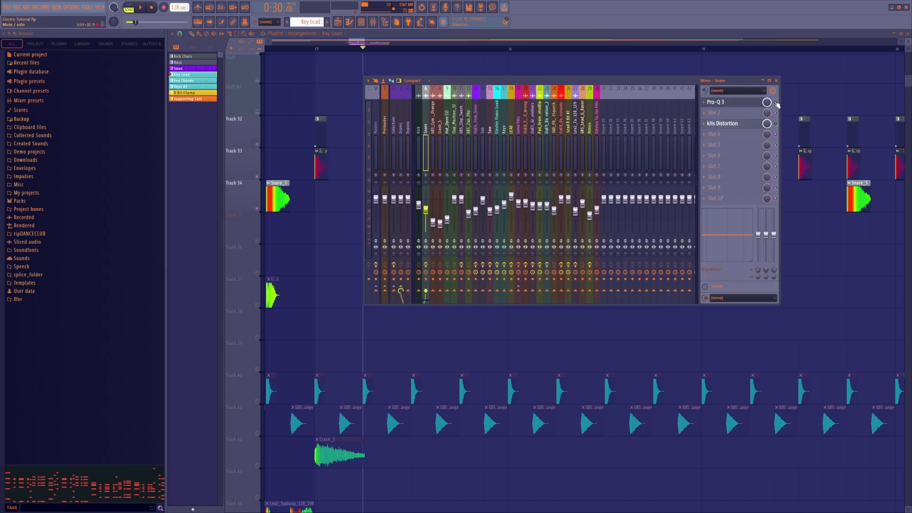
pyautogui.click(715, 101)
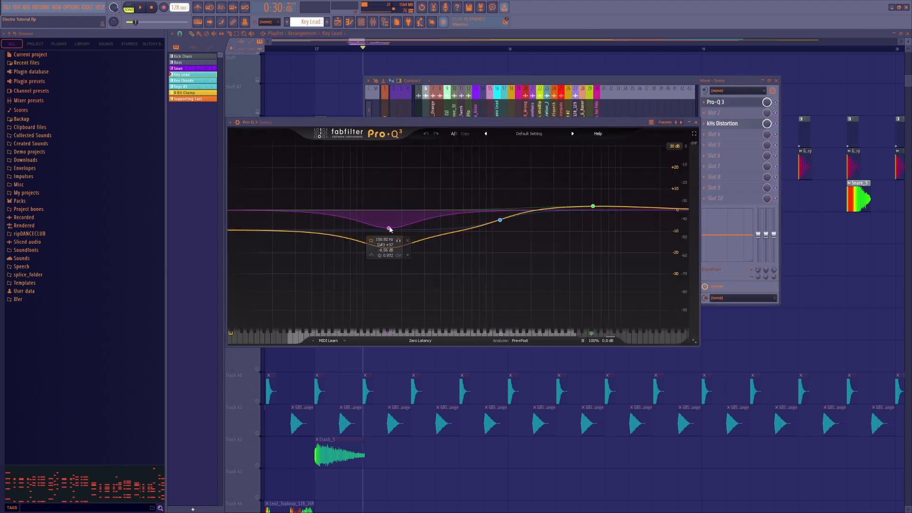
pyautogui.press('space')
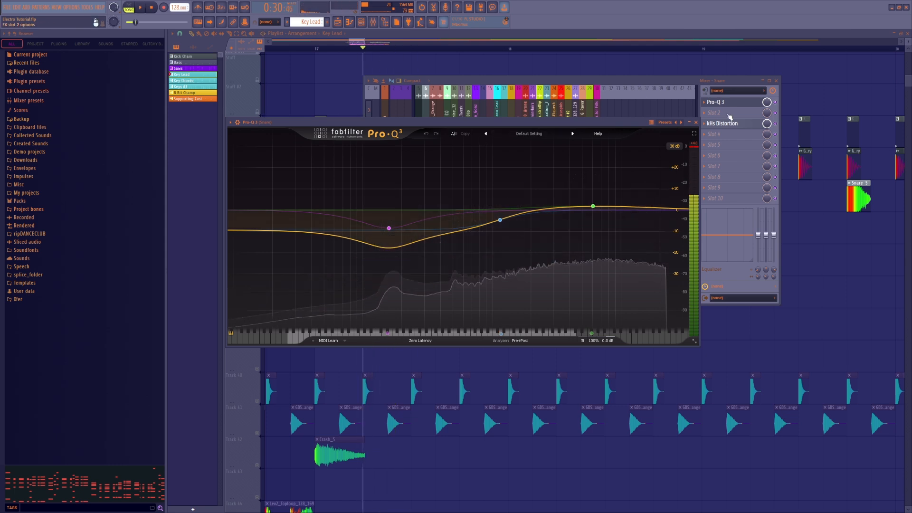
pyautogui.click(696, 122)
pyautogui.click(776, 80)
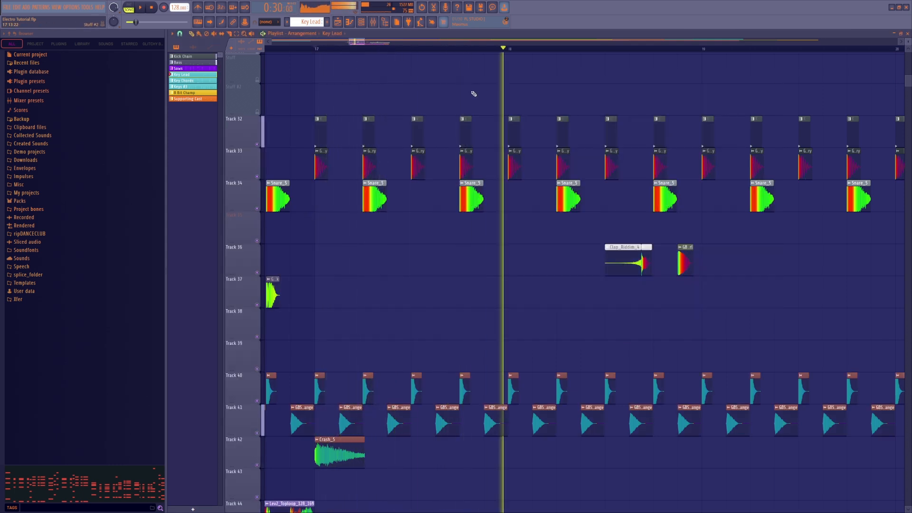
# Stop playback, solo Track 34, and unmute Tracks 33, 32, 36 and 37 alongside it.
pyautogui.press('space')
pyautogui.rightClick(257, 208)
pyautogui.click(257, 176)
pyautogui.click(257, 144)
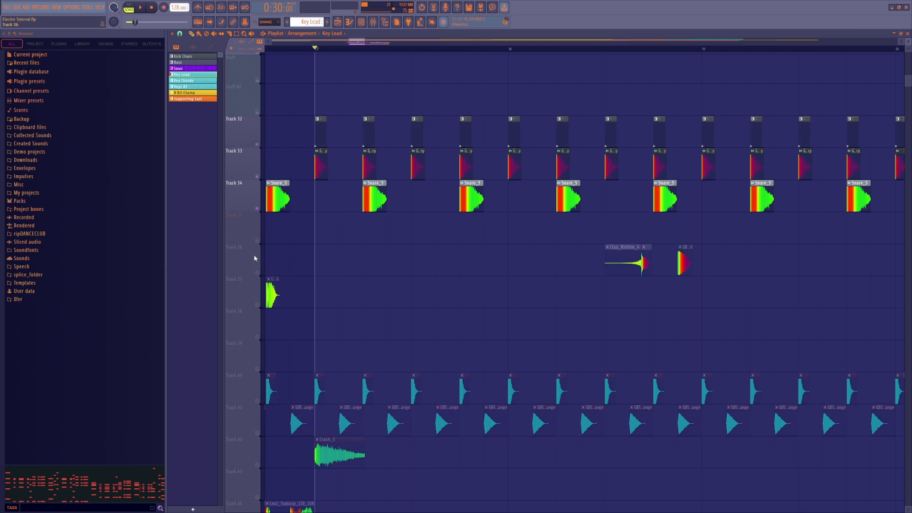
pyautogui.click(257, 273)
pyautogui.click(257, 305)
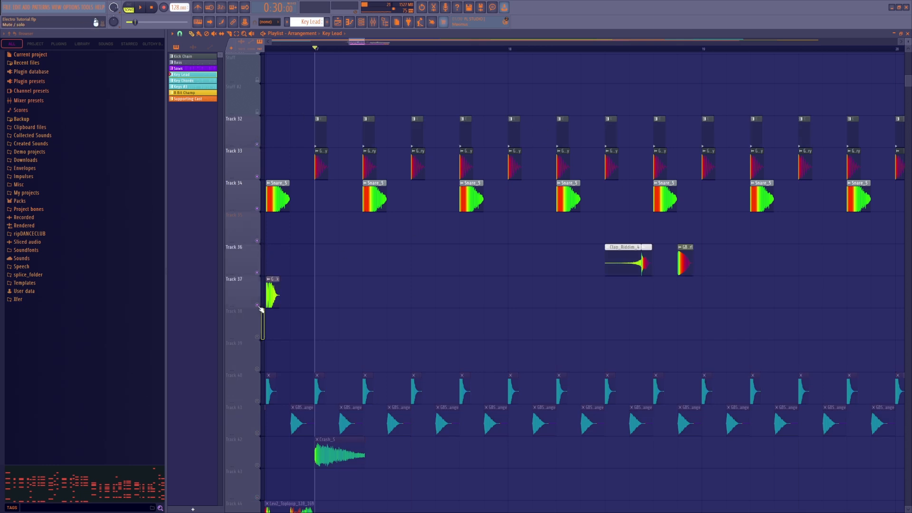
# Play the kick and snare with the Track 36 and 37 percussion from bar 18.
pyautogui.click(611, 49)
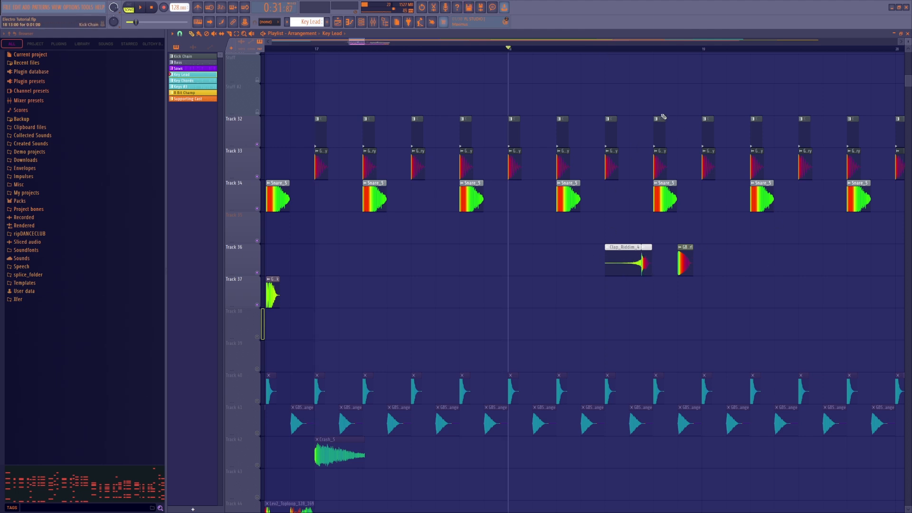
pyautogui.scroll(-4, 651, 51)
pyautogui.press('space')
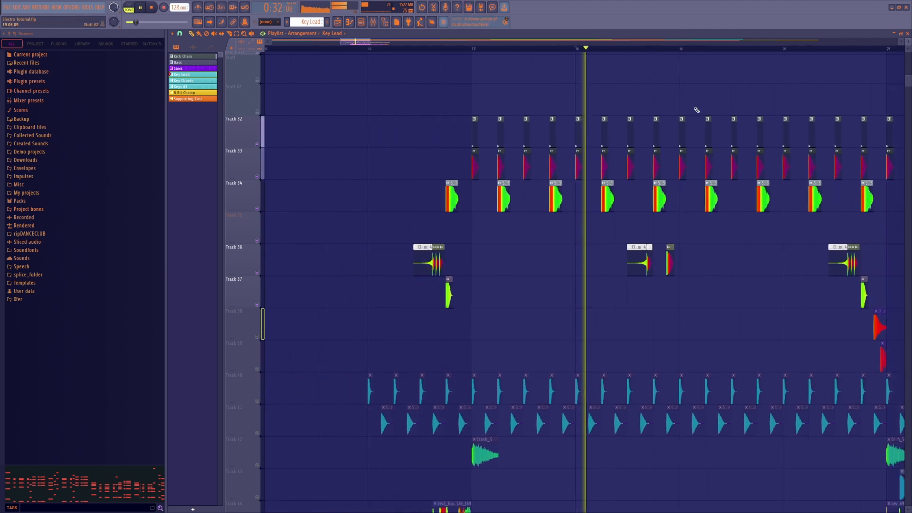
pyautogui.press('space')
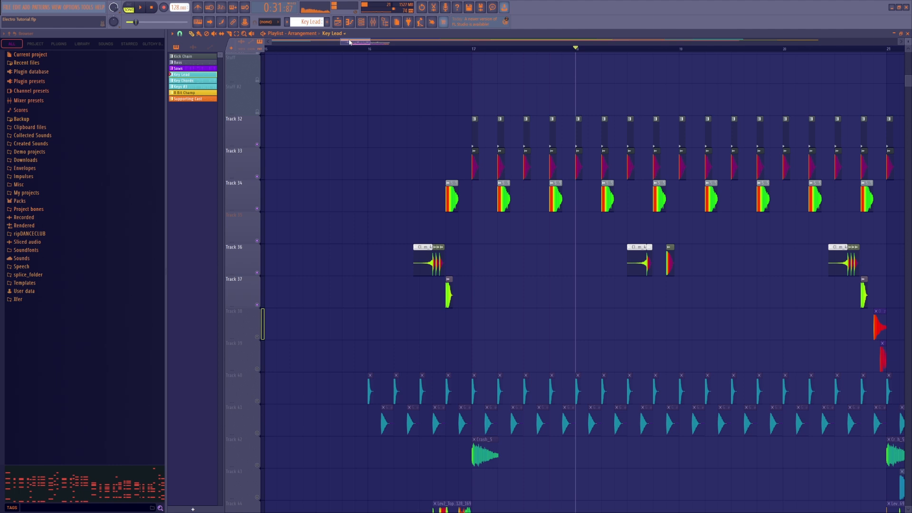
# Unmute the hats on Tracks 40 and 41 and play them with the kick and snare from bar 17, continuing from bar 18.
pyautogui.scroll(-1, 541, 76)
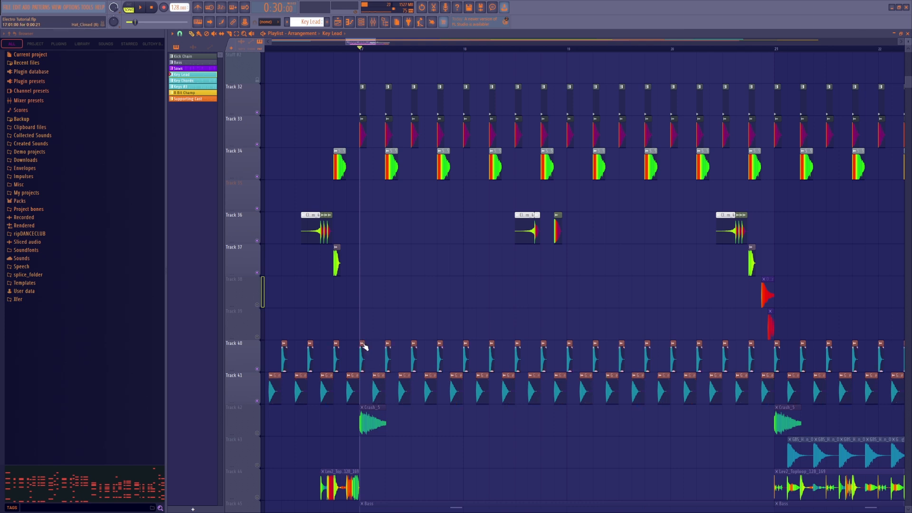
pyautogui.press('space')
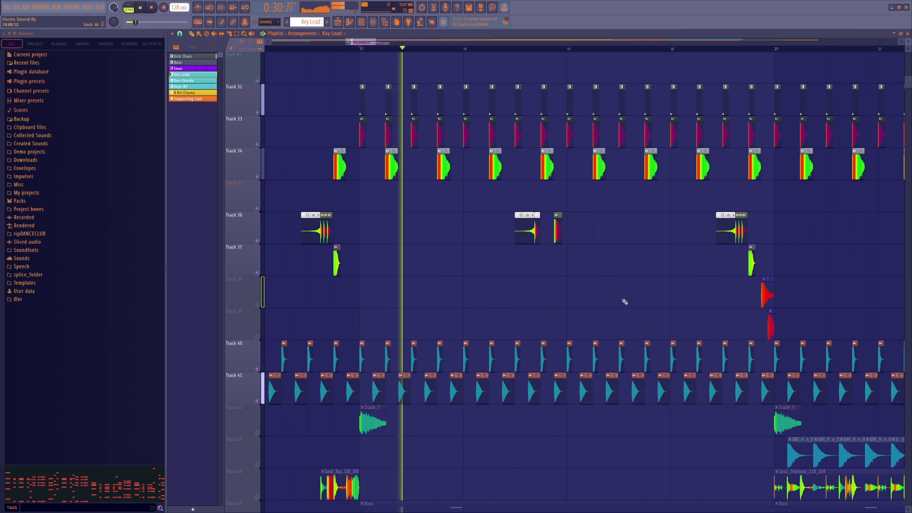
pyautogui.press('space')
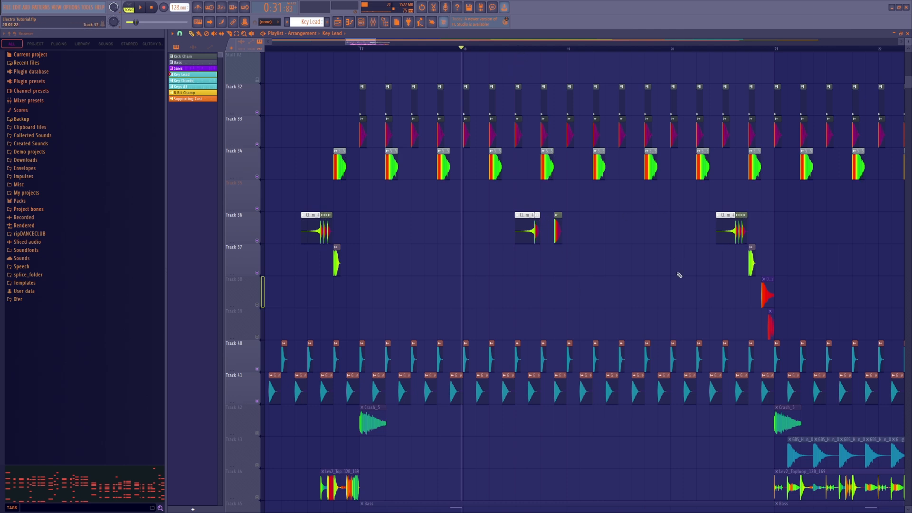
pyautogui.press('space')
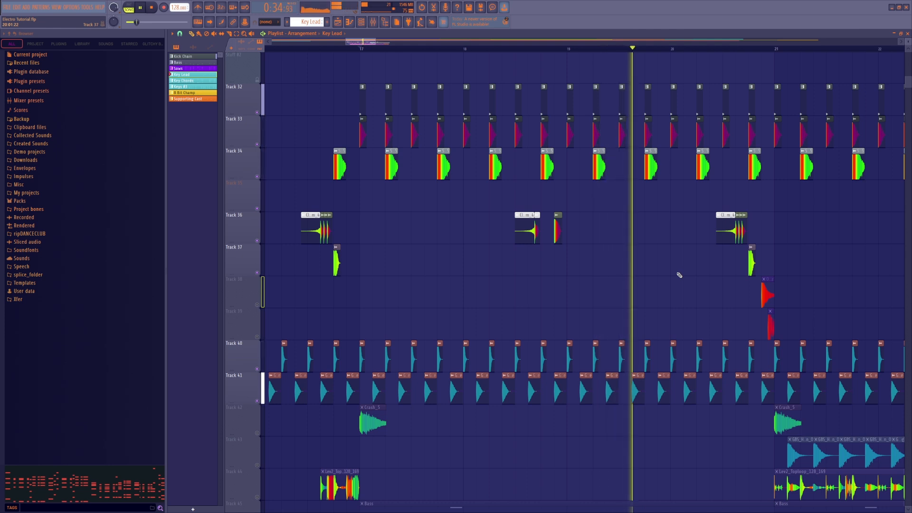
# Unmute Tracks 38 and 39, stop playback, and set the playhead on the Track 37 hit at beat 4 of bar 20.
pyautogui.click(257, 305)
pyautogui.click(257, 337)
pyautogui.press('space')
pyautogui.hscroll(3, 610, 330)
pyautogui.click(441, 49)
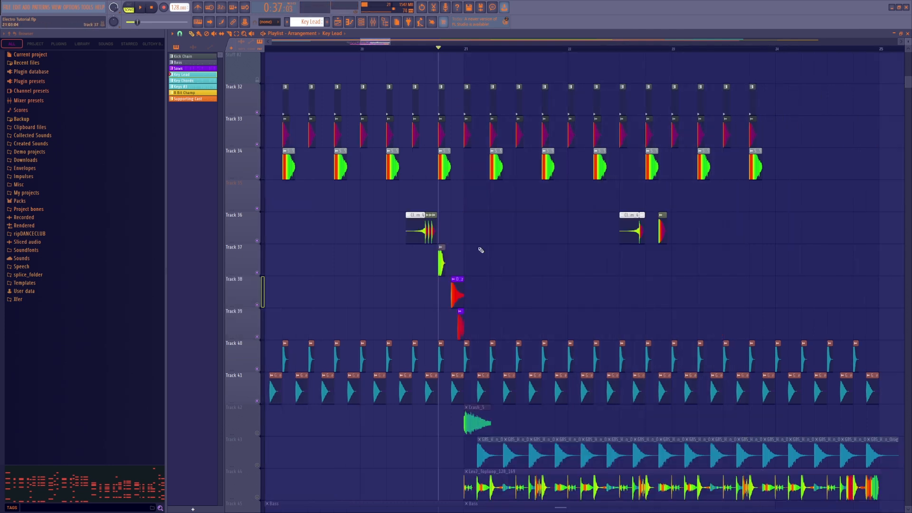
# Solo Track 37 briefly, restore the other drum tracks, and play the drum fill leading into bar 21.
pyautogui.scroll(-2, 480, 250)
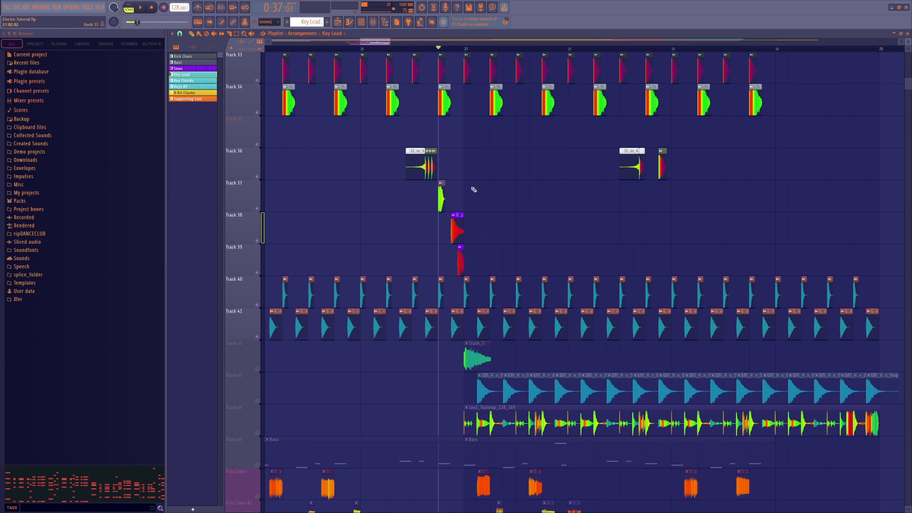
pyautogui.scroll(3, 475, 230)
pyautogui.scroll(-2, 480, 280)
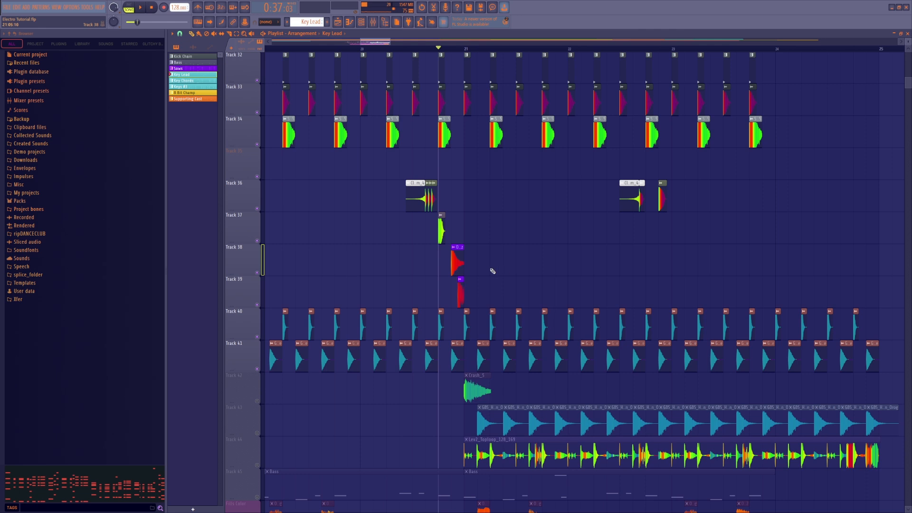
pyautogui.rightClick(257, 241)
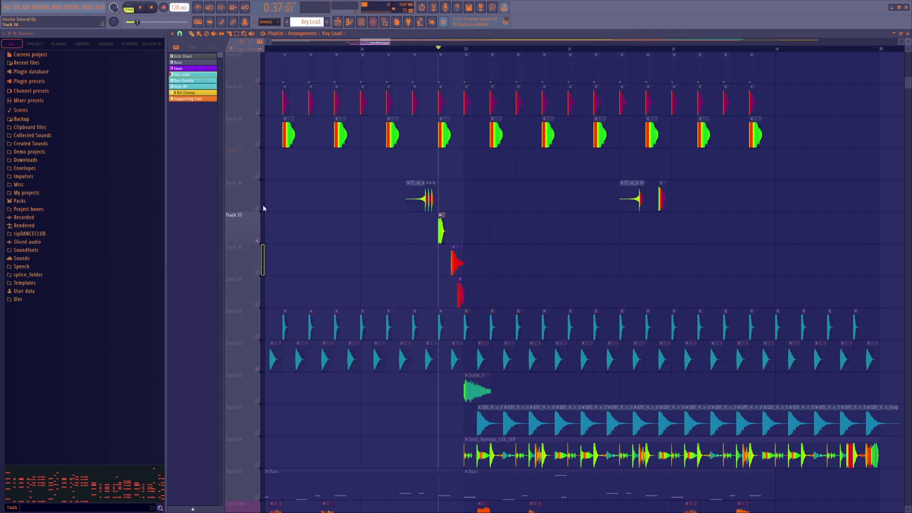
pyautogui.rightClick(257, 240)
pyautogui.click(362, 49)
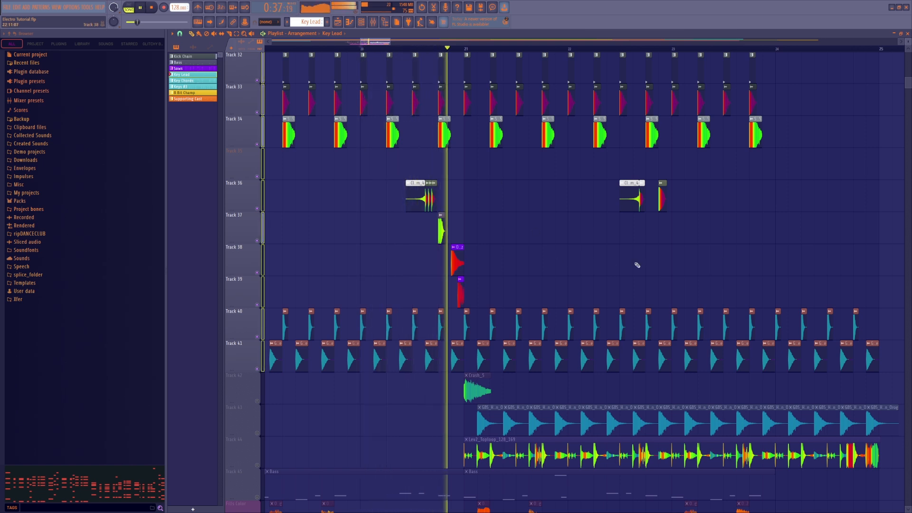
pyautogui.press('space')
# Unmute the crash, open hat and top loop on Tracks 42, 43 and 44.
pyautogui.scroll(-2, 491, 246)
pyautogui.scroll(-2, 491, 246)
pyautogui.click(257, 273)
pyautogui.click(257, 304)
pyautogui.click(257, 336)
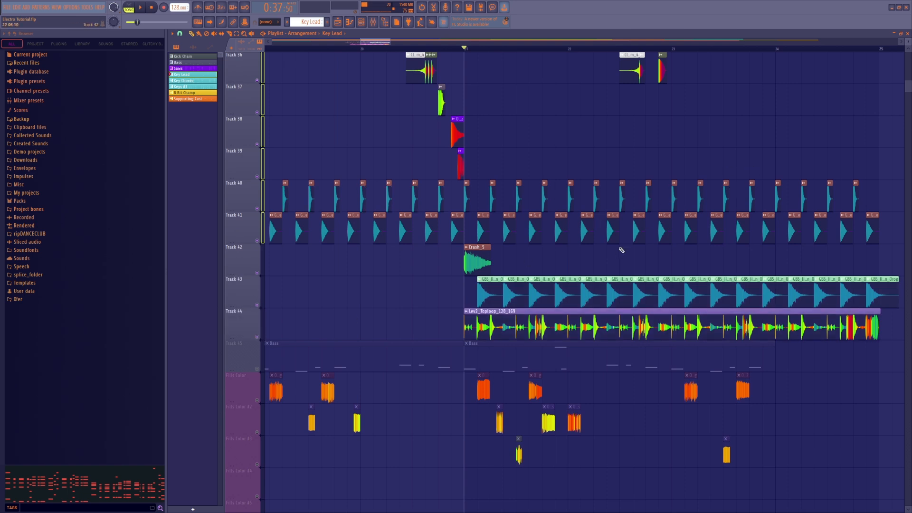
# Select the Lev2_Toploop clip, solo Track 44 together with Track 43, and play both from bar 21.
pyautogui.click(506, 321)
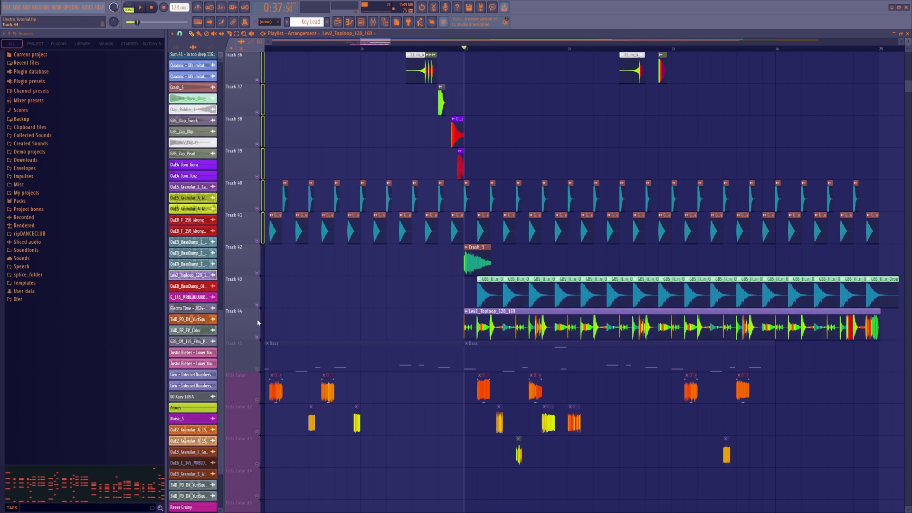
pyautogui.rightClick(259, 337)
pyautogui.click(260, 306)
pyautogui.press('space')
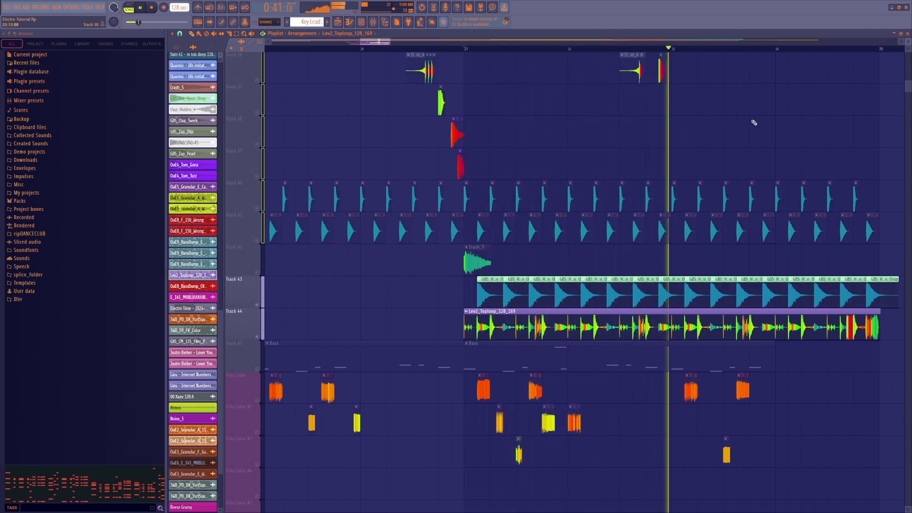
pyautogui.press('space')
# Restore the other drum tracks and play the full drum section from bar 21.
pyautogui.scroll(3, 834, 216)
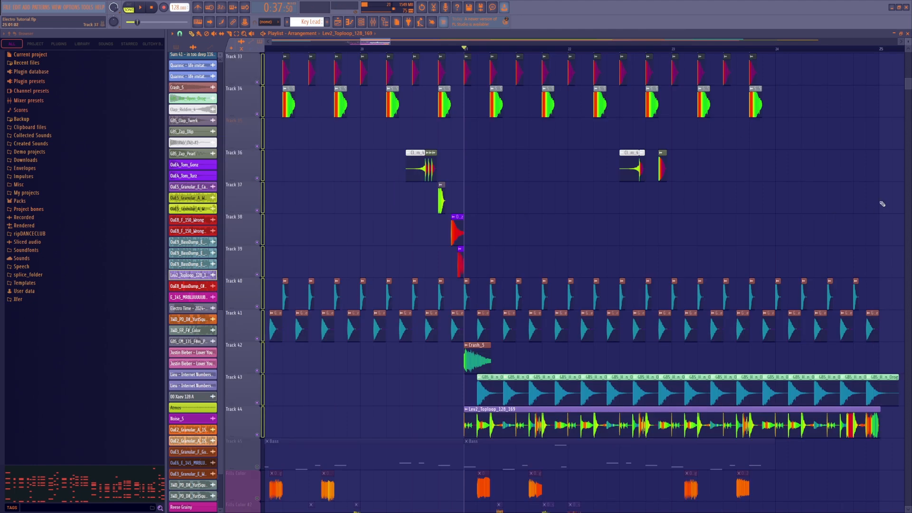
pyautogui.press('space')
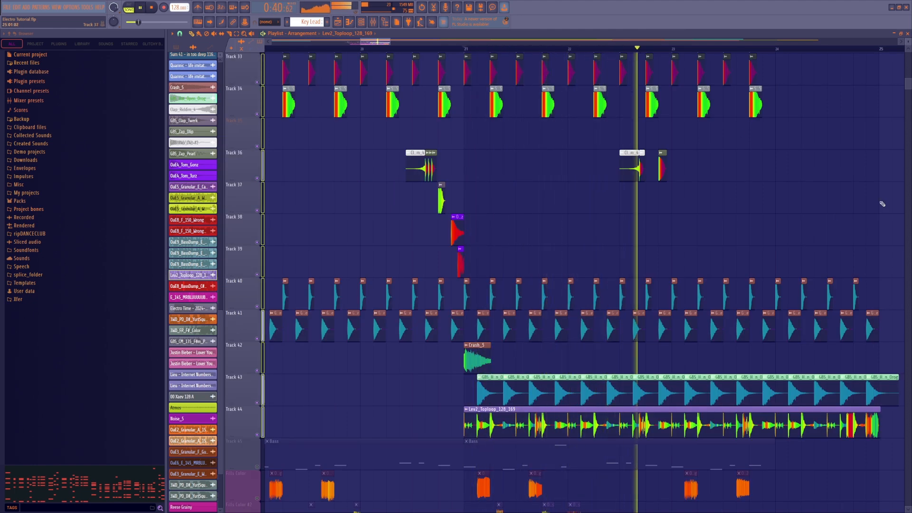
pyautogui.press('space')
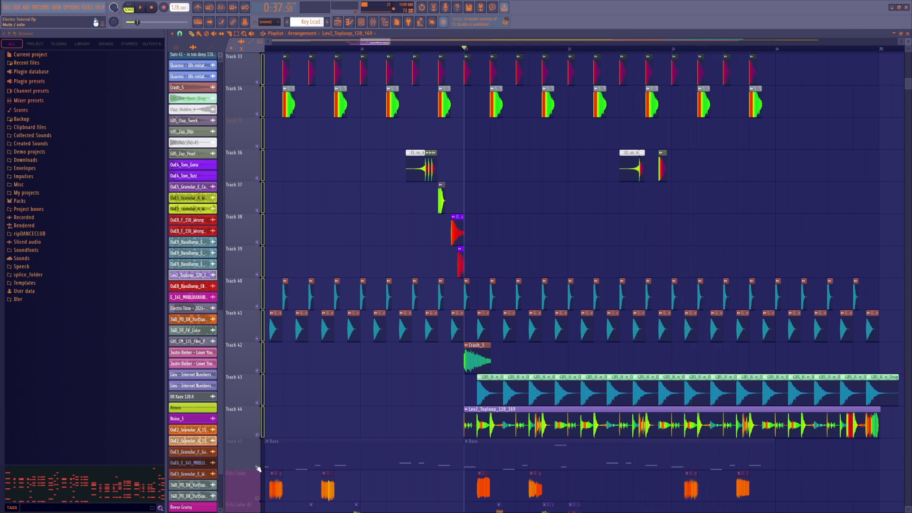
# Unmute the Bass, Fills and melodic tracks below the drums and play the drop's ending from bar 24.
pyautogui.click(277, 439)
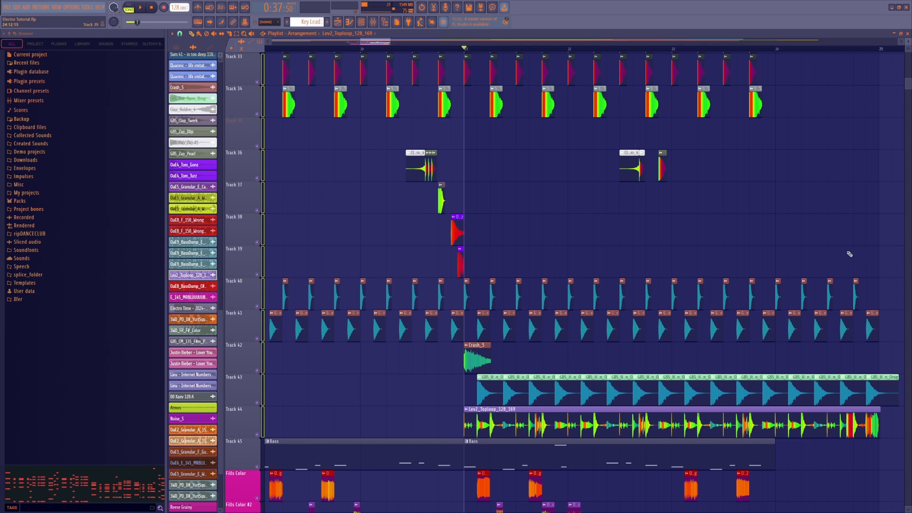
pyautogui.scroll(-10, 817, 240)
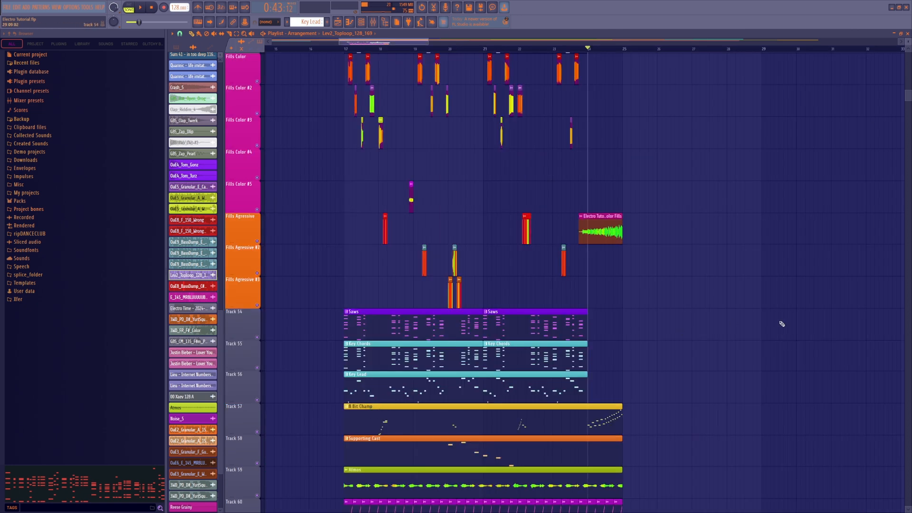
pyautogui.press('space')
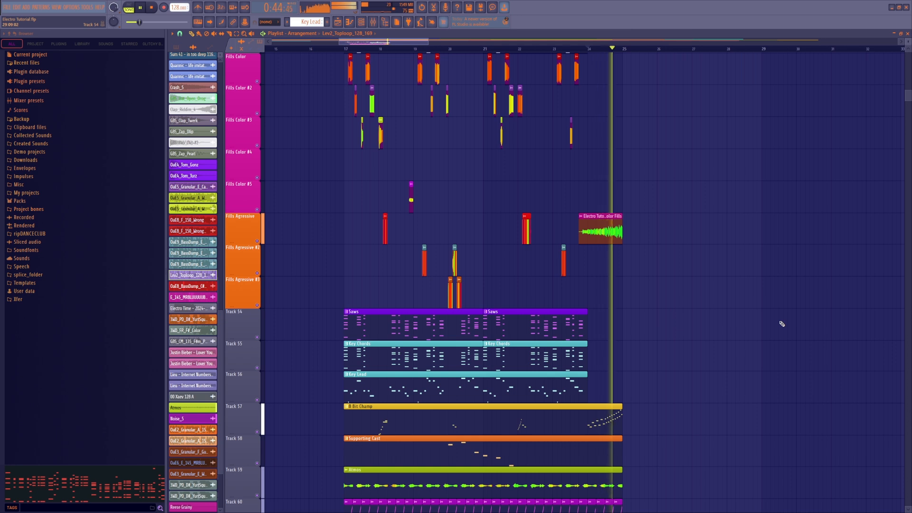
pyautogui.press('space')
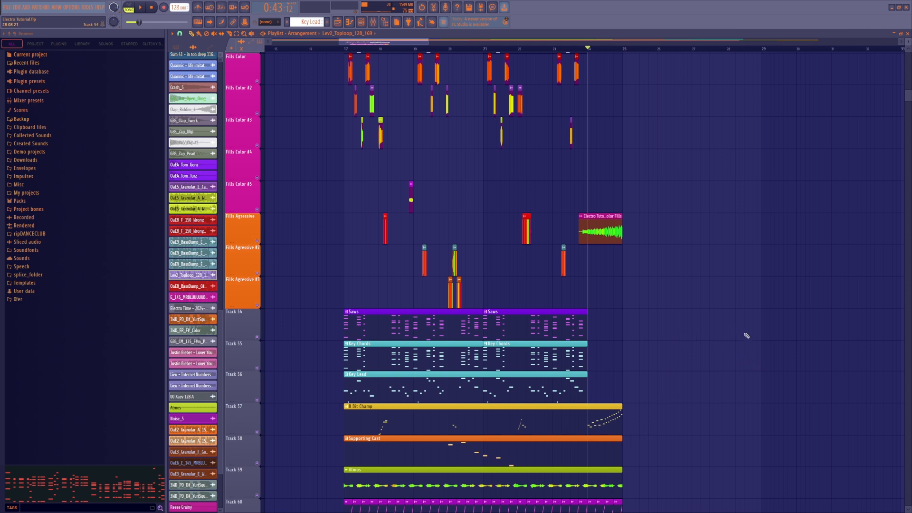
pyautogui.hotkey('alt', 'Tab')
pyautogui.hotkey('alt', 'Tab')
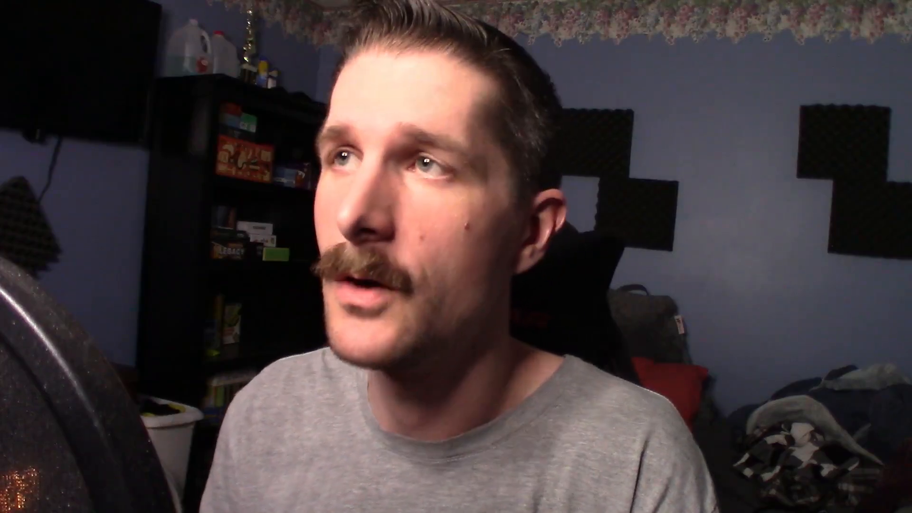